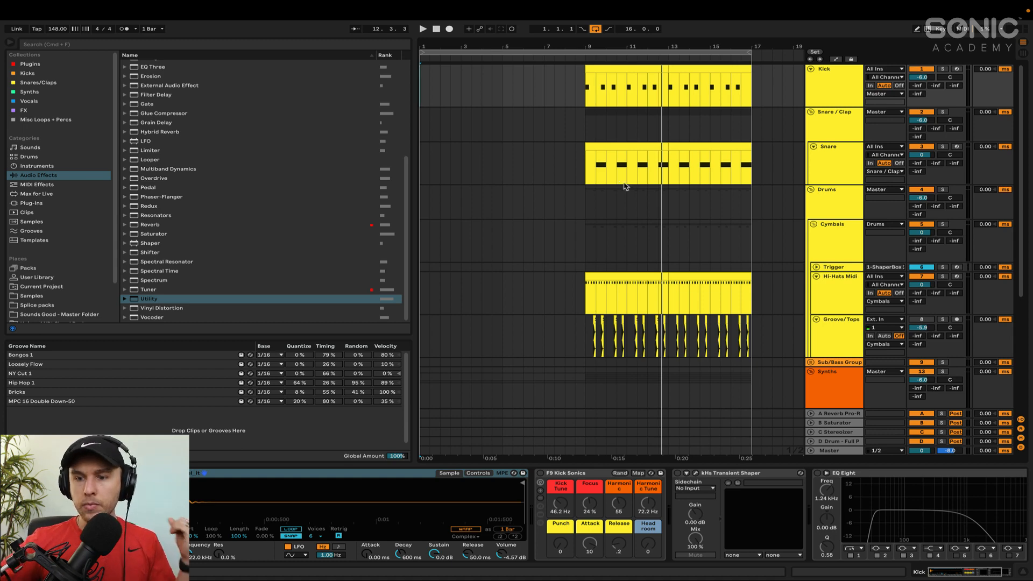
Step: Review the device chains on the Snare, Kick and Snare / Clap tracks, with the playback position at bar 9
{"action": "left_click", "coordinate": [831, 162]}
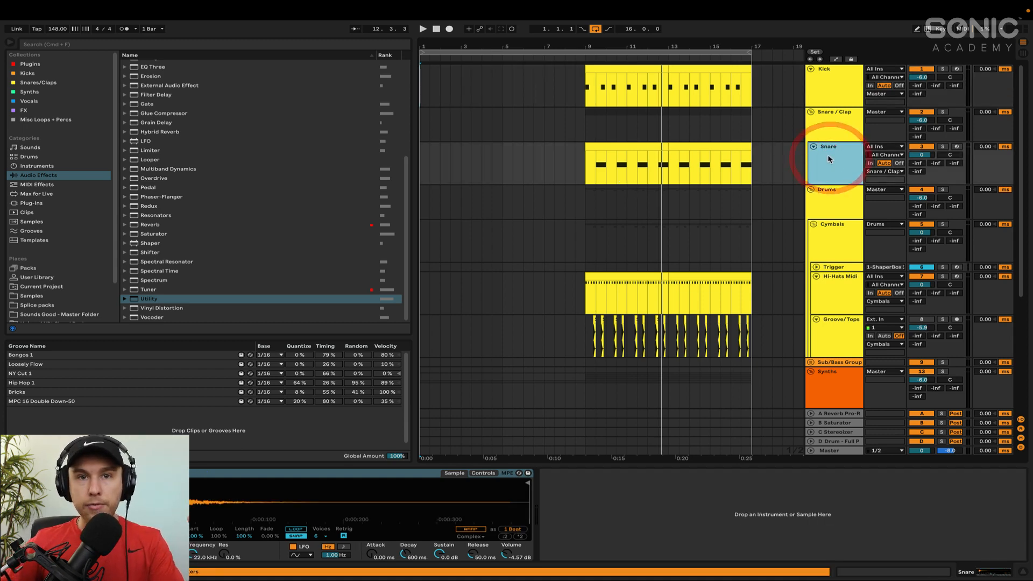
{"action": "left_click", "coordinate": [817, 82]}
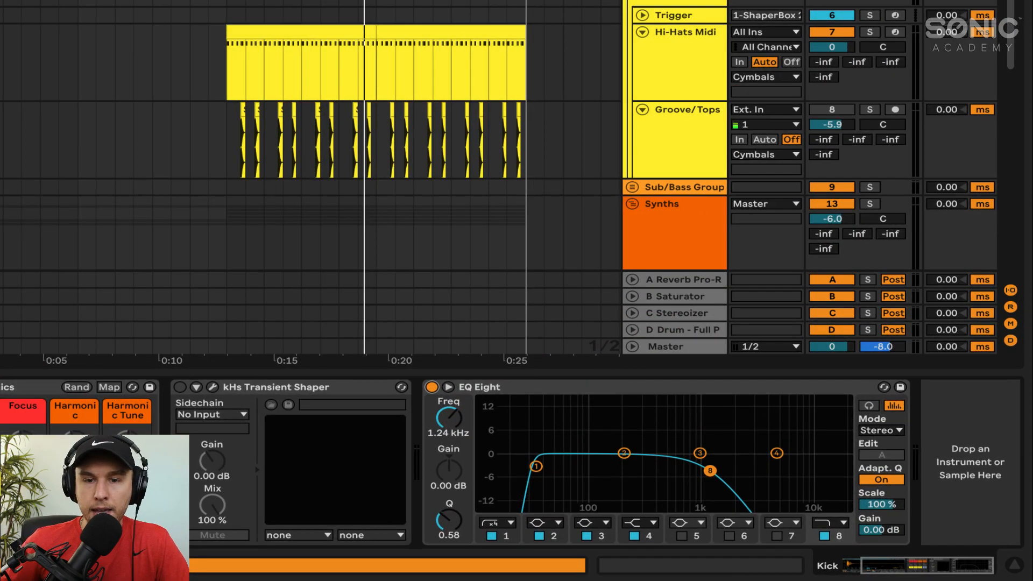
{"action": "key", "text": "space"}
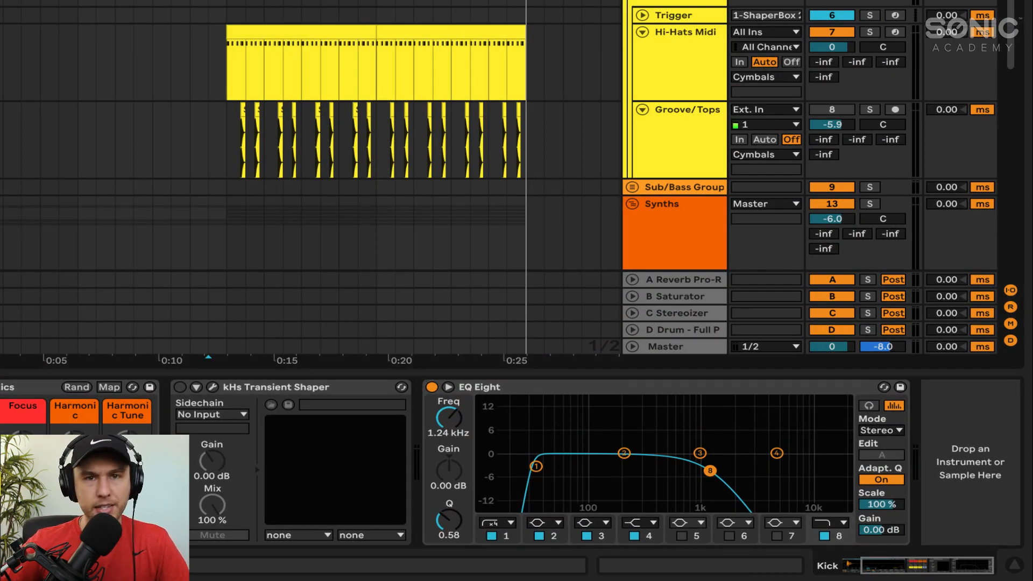
{"action": "left_click", "coordinate": [586, 92]}
{"action": "left_click", "coordinate": [822, 129]}
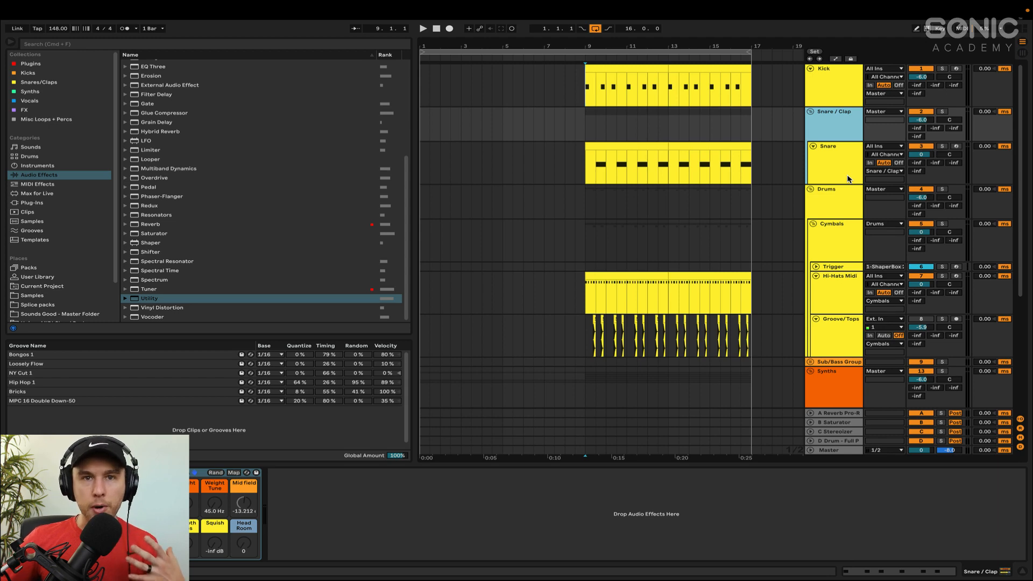
Step: Add the Hybrid Reverb preset Sheer Hall to the Snare track and listen to it in the mix
{"action": "left_click", "coordinate": [847, 179]}
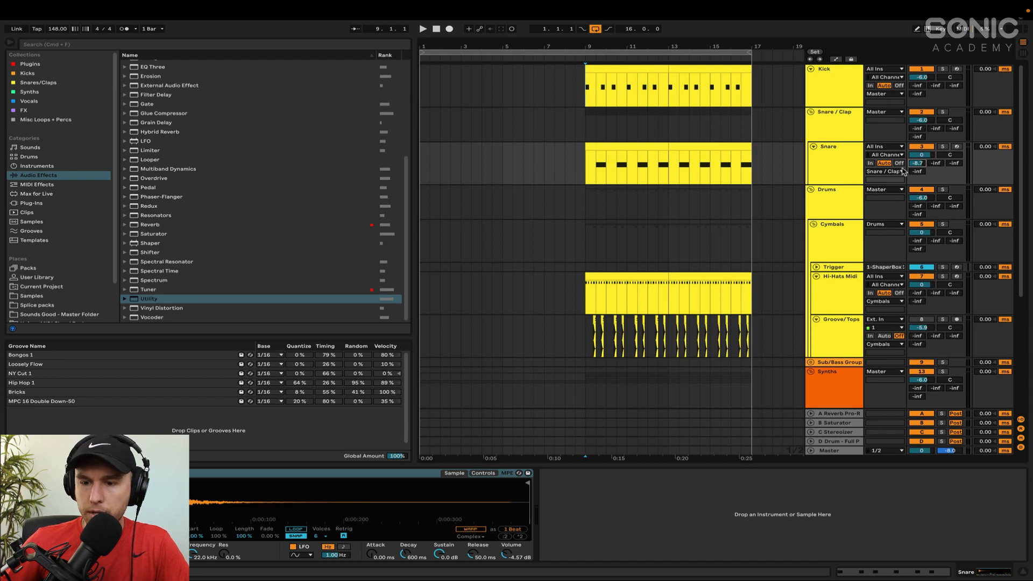
{"action": "scroll", "coordinate": [139, 232], "scroll_direction": "up", "scroll_amount": 3}
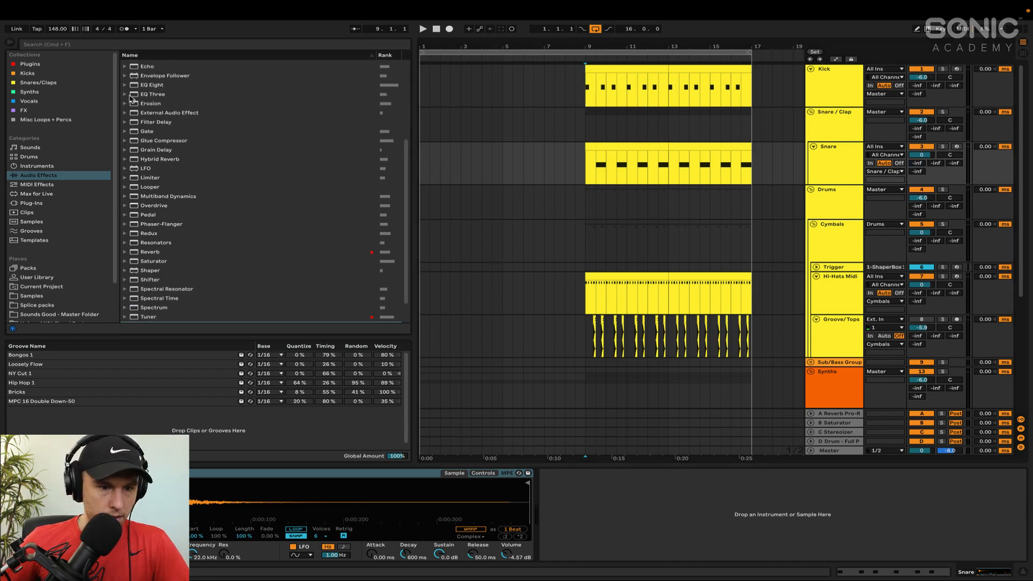
{"action": "left_click", "coordinate": [125, 165]}
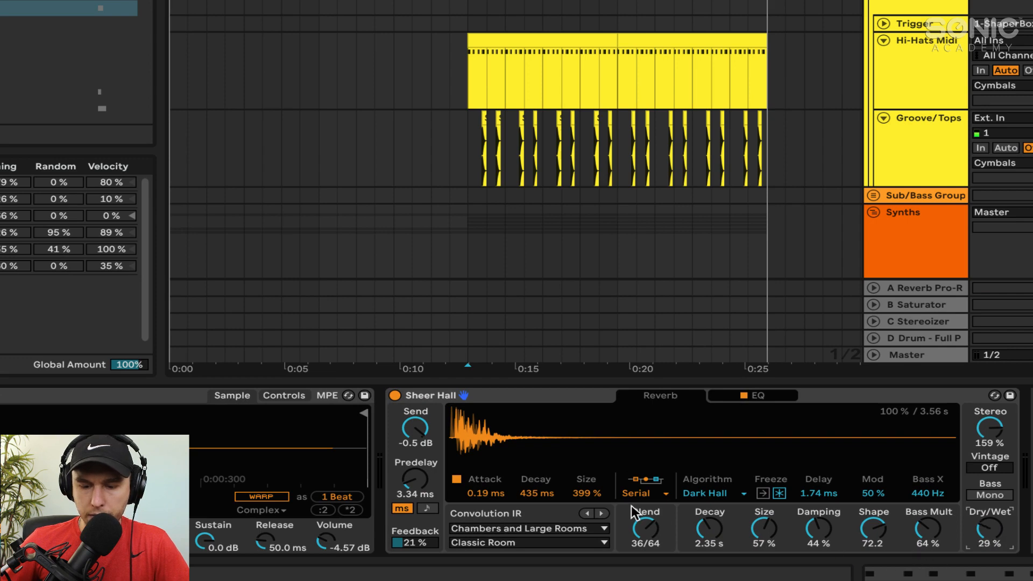
{"action": "key", "text": "space"}
{"action": "scroll", "coordinate": [668, 122], "scroll_direction": "down", "scroll_amount": 3}
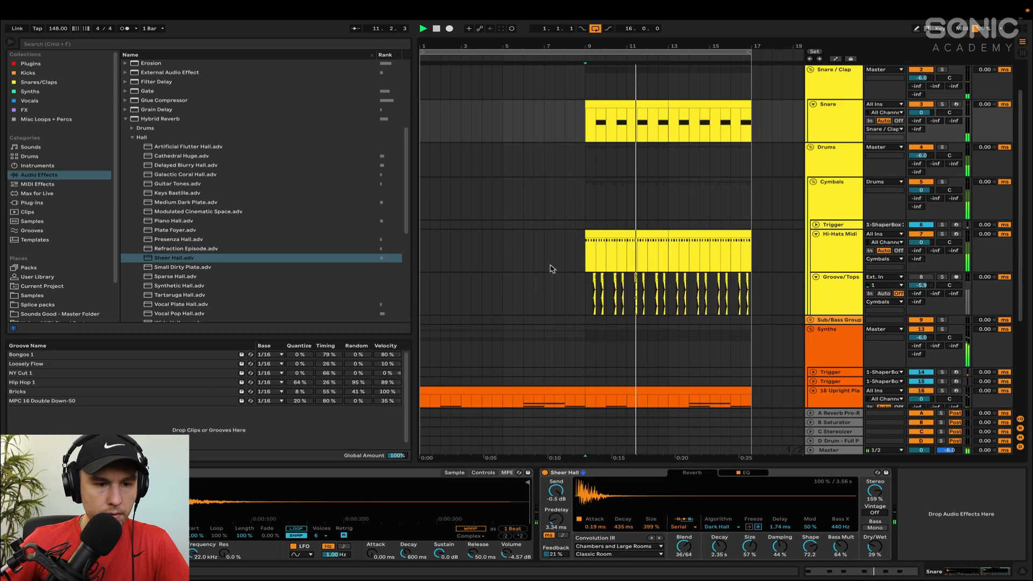
Step: Insert a Delay before the Sheer Hall reverb on the Snare track, with 23% feedback and a lower dry/wet mix
{"action": "left_click", "coordinate": [126, 119]}
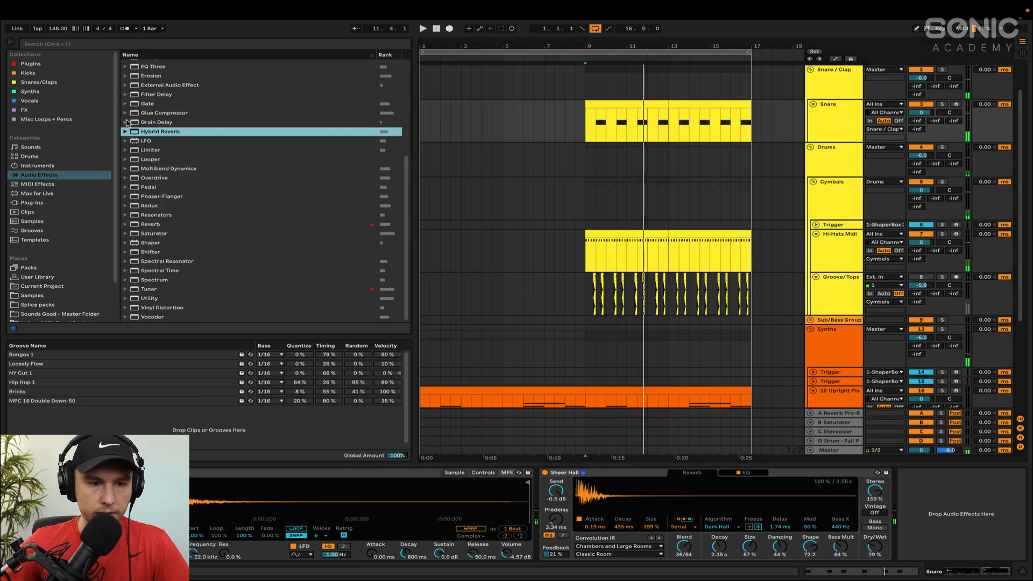
{"action": "scroll", "coordinate": [128, 105], "scroll_direction": "up", "scroll_amount": 3}
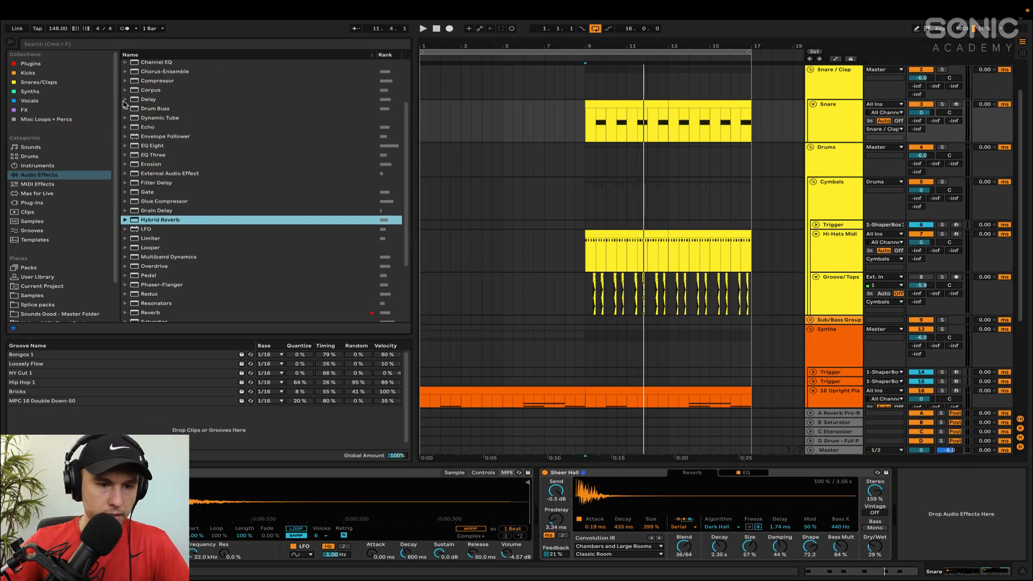
{"action": "left_click_drag", "start_coordinate": [133, 104], "coordinate": [543, 512]}
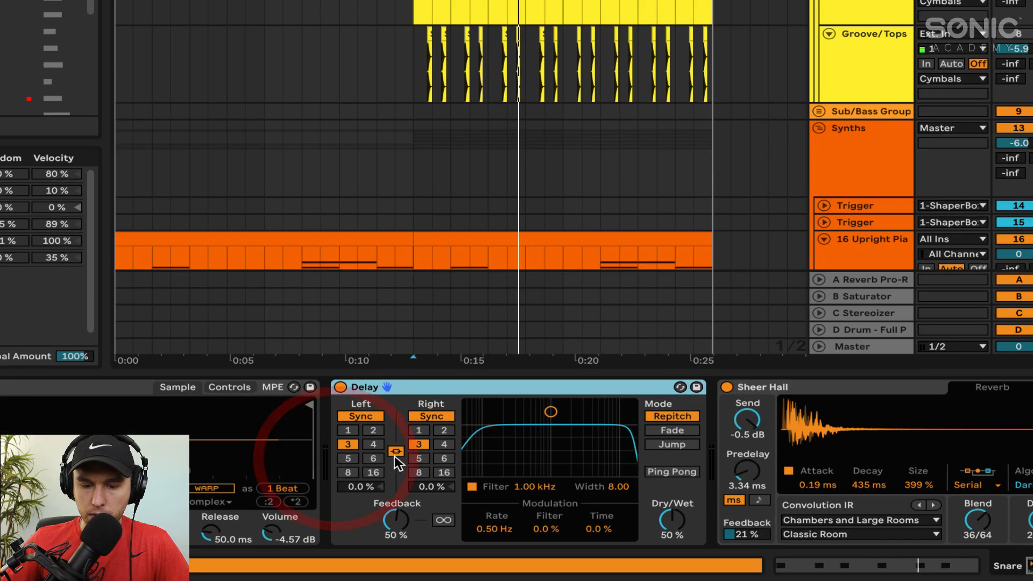
{"action": "left_click_drag", "start_coordinate": [395, 520], "coordinate": [395, 534]}
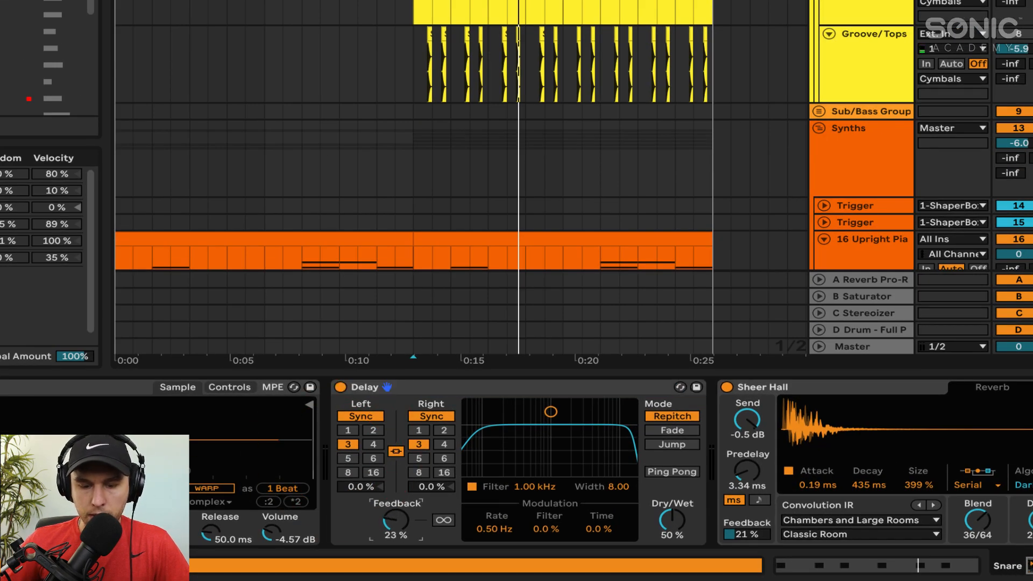
{"action": "left_click_drag", "start_coordinate": [672, 519], "coordinate": [672, 538]}
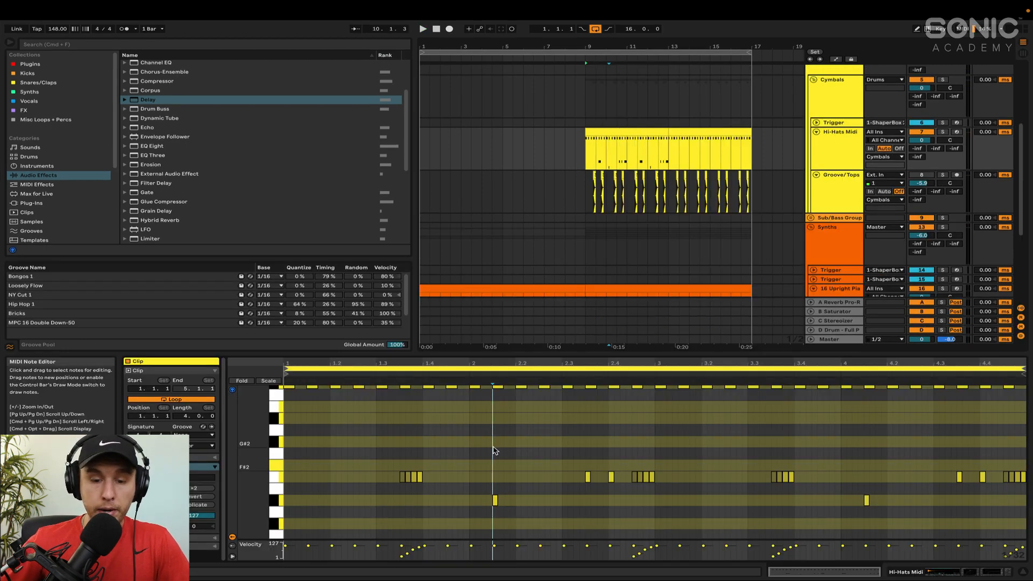
Step: Add a Reverb to the Hi-Hats Midi track with decay time about 620 ms and dry/wet 33%, checking it during playback
{"action": "scroll", "coordinate": [495, 450], "scroll_direction": "up", "scroll_amount": 2}
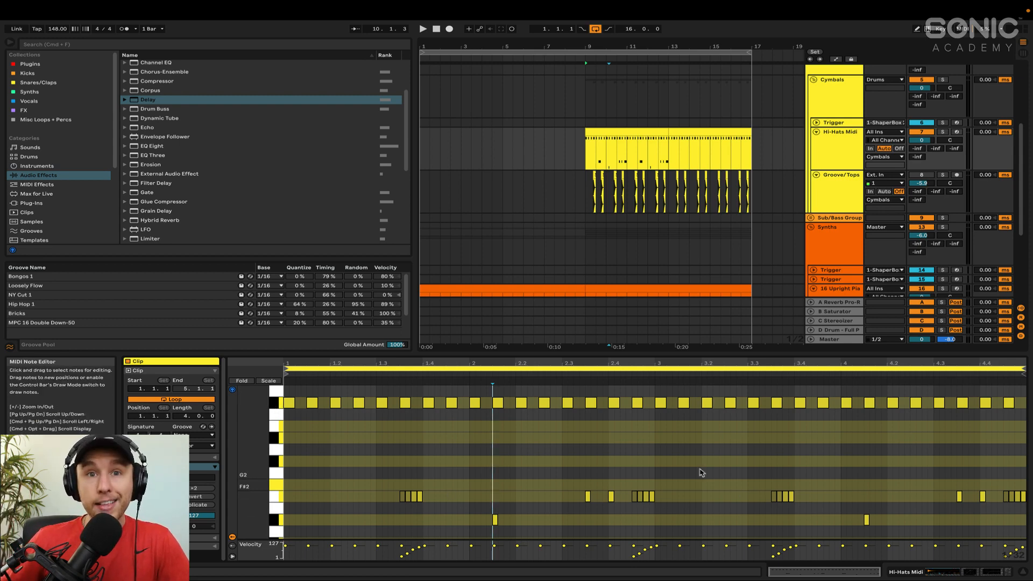
{"action": "key", "text": "space"}
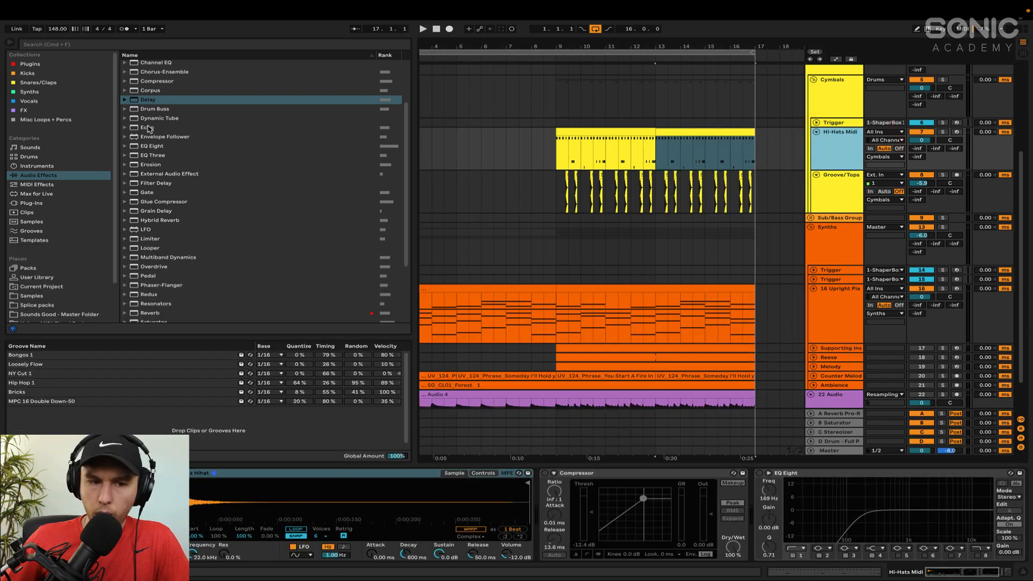
{"action": "scroll", "coordinate": [148, 285], "scroll_direction": "down", "scroll_amount": 3}
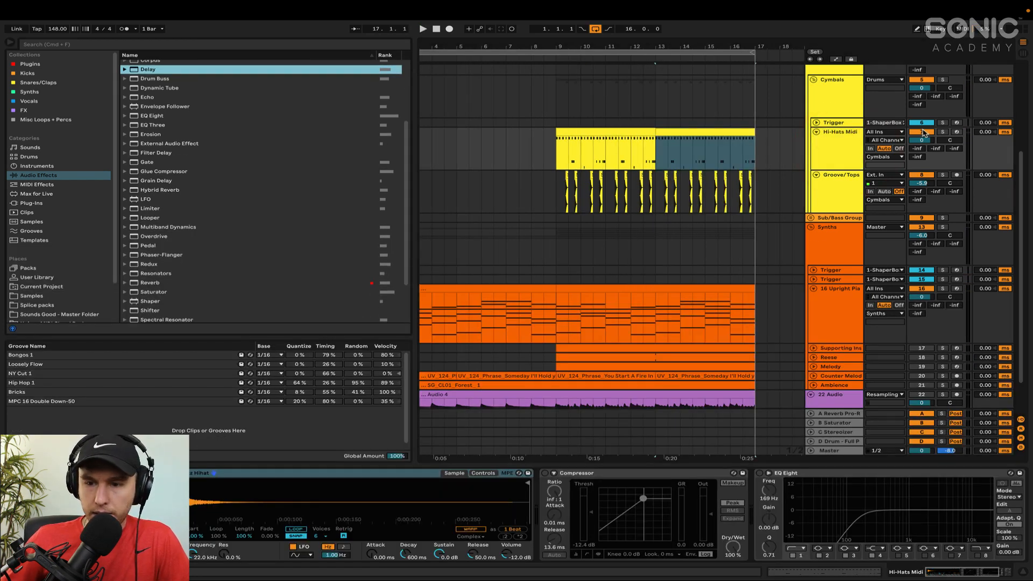
{"action": "double_click", "coordinate": [152, 285]}
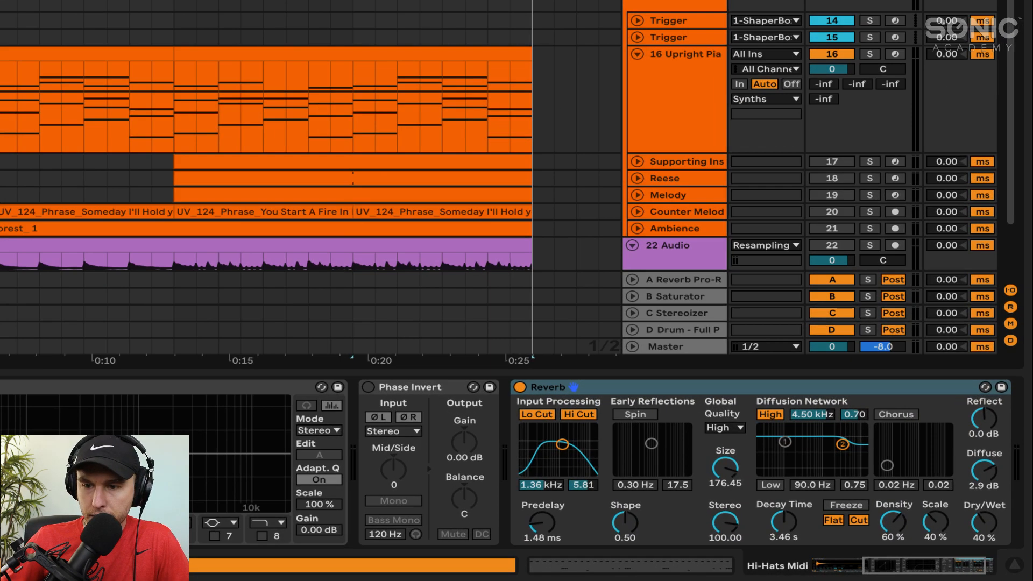
{"action": "key", "text": "space"}
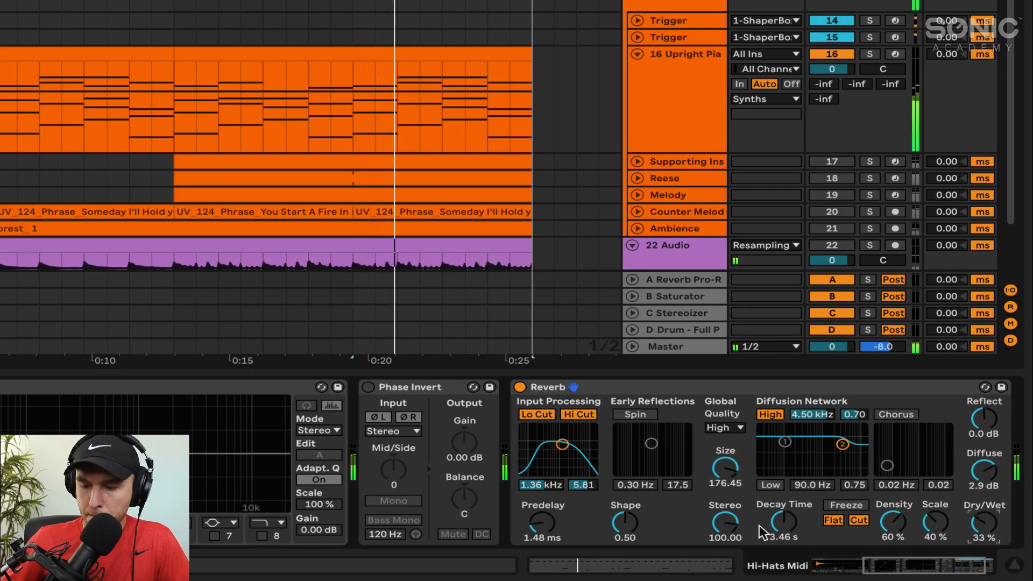
{"action": "mouse_move", "coordinate": [790, 524]}
{"action": "left_mouse_down"}
{"action": "mouse_move", "coordinate": [790, 560]}
{"action": "mouse_move", "coordinate": [784, 521]}
{"action": "left_mouse_up"}
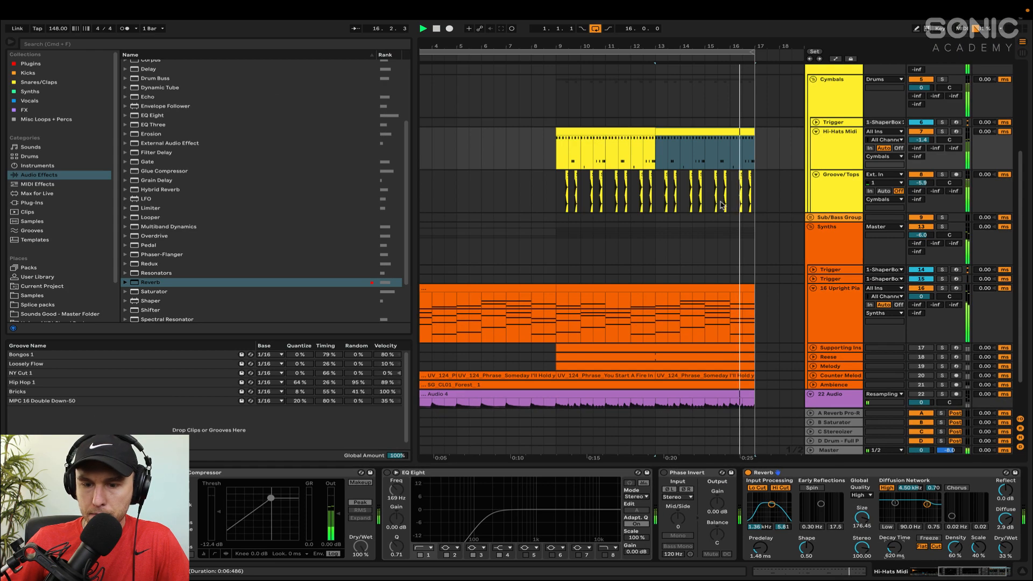
{"action": "key", "text": "space"}
Step: Solo the Groove/Tops track for playback from bar 9, lower its volume to -6.4 dB, and unsolo it
{"action": "left_click", "coordinate": [556, 185]}
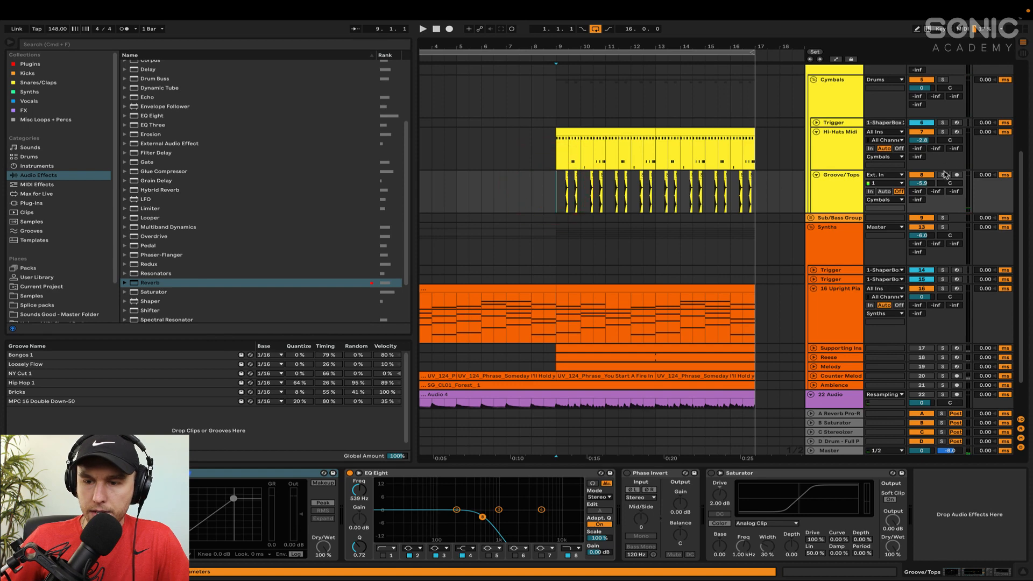
{"action": "left_click", "coordinate": [942, 174]}
{"action": "scroll", "coordinate": [597, 177], "scroll_direction": "up", "scroll_amount": 3}
{"action": "left_click", "coordinate": [537, 175]}
{"action": "key", "text": "space"}
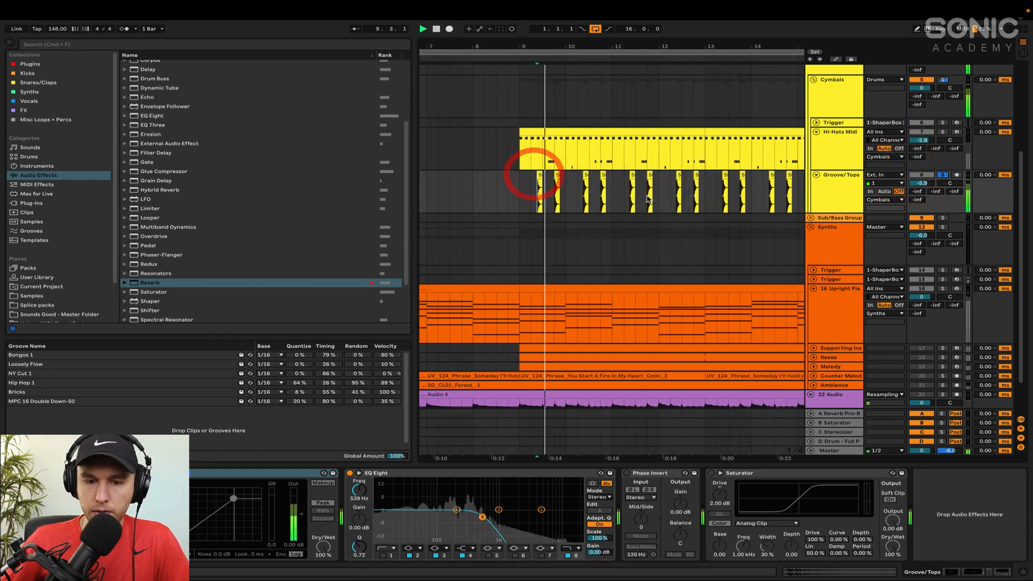
{"action": "left_click_drag", "start_coordinate": [921, 183], "coordinate": [921, 186]}
{"action": "key", "text": "space"}
{"action": "left_click", "coordinate": [942, 175]}
Step: Play the full mix from bar 9 to check how the Groove/Tops level sits
{"action": "scroll", "coordinate": [929, 181], "scroll_direction": "up", "scroll_amount": 1}
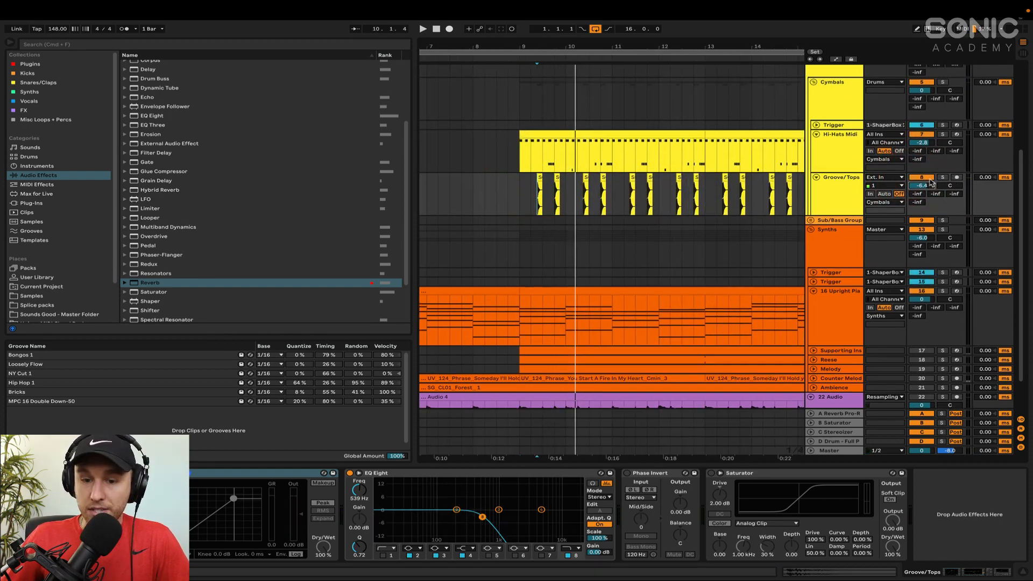
{"action": "scroll", "coordinate": [699, 183], "scroll_direction": "up", "scroll_amount": 1}
{"action": "left_click", "coordinate": [519, 184]}
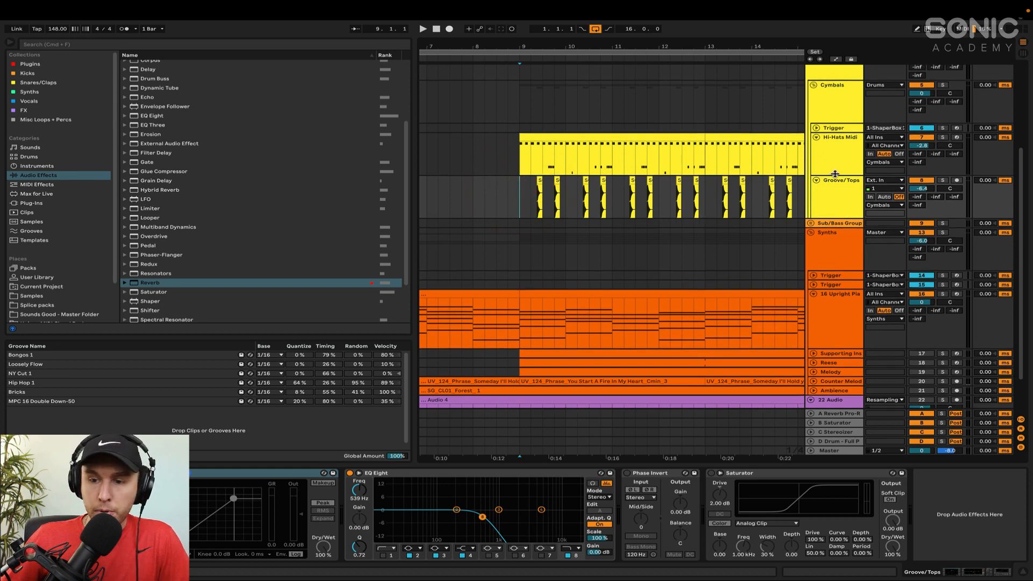
{"action": "key", "text": "space"}
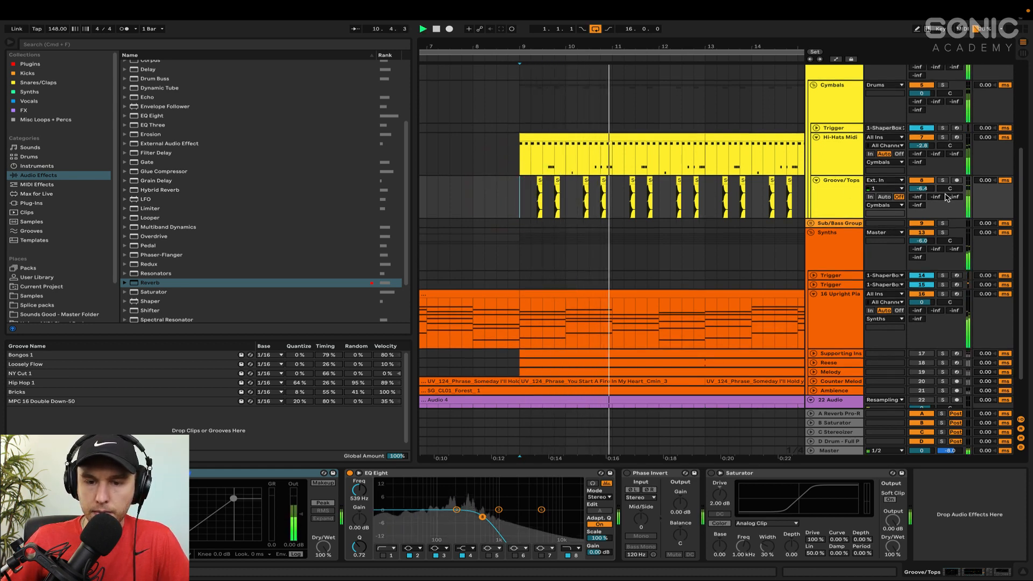
{"action": "scroll", "coordinate": [553, 203], "scroll_direction": "down", "scroll_amount": 3}
{"action": "scroll", "coordinate": [554, 203], "scroll_direction": "up", "scroll_amount": 2}
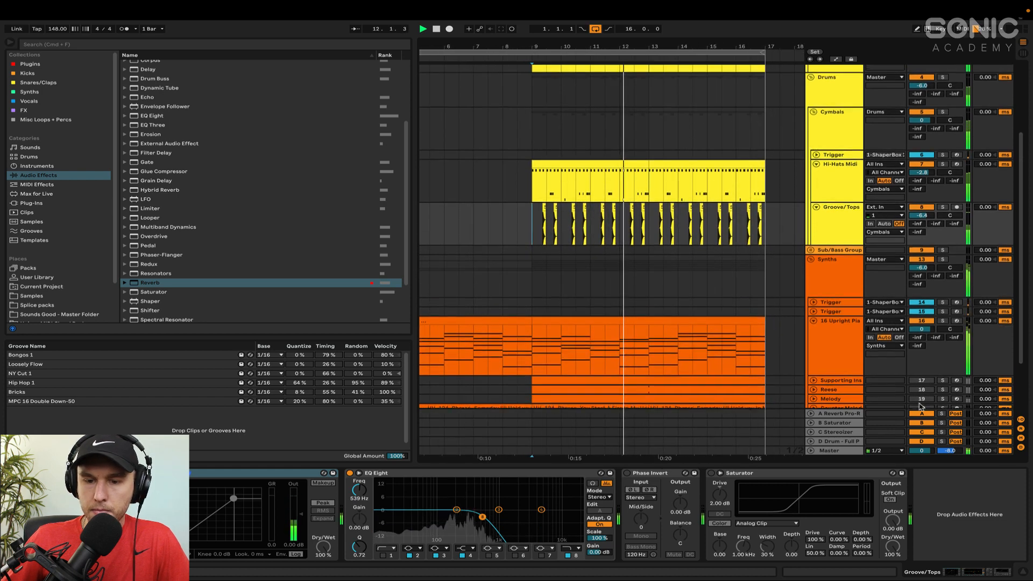
{"action": "key", "text": "space"}
Step: Add Chorus-Ensemble to the 16 Upright Piano track with dry/wet 31%, warmth 17% and output about 0.4 dB
{"action": "left_click", "coordinate": [840, 340]}
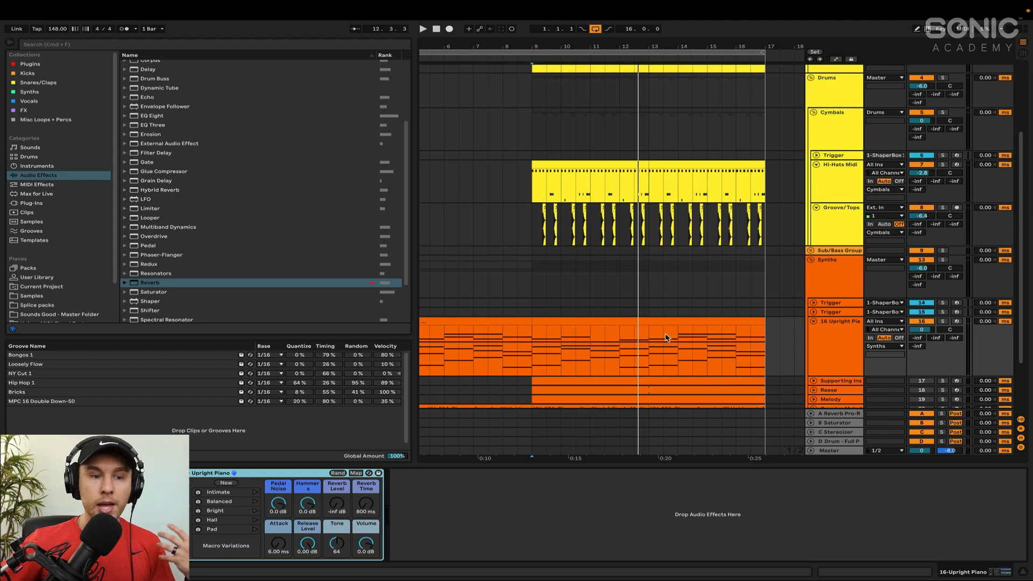
{"action": "scroll", "coordinate": [264, 111], "scroll_direction": "up", "scroll_amount": 3}
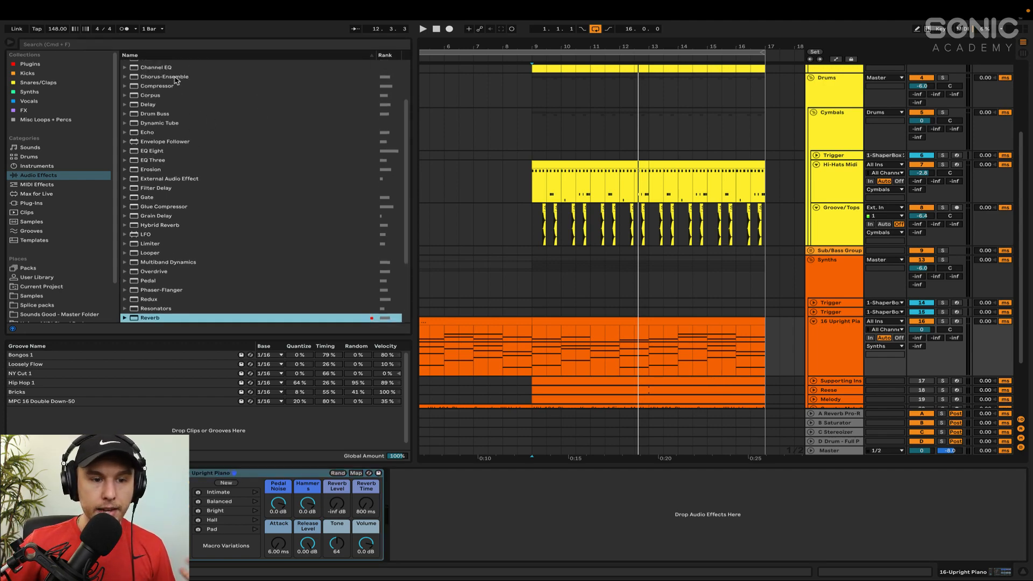
{"action": "mouse_move", "coordinate": [175, 79]}
{"action": "left_mouse_down"}
{"action": "mouse_move", "coordinate": [436, 506]}
{"action": "mouse_move", "coordinate": [437, 531]}
{"action": "left_mouse_up"}
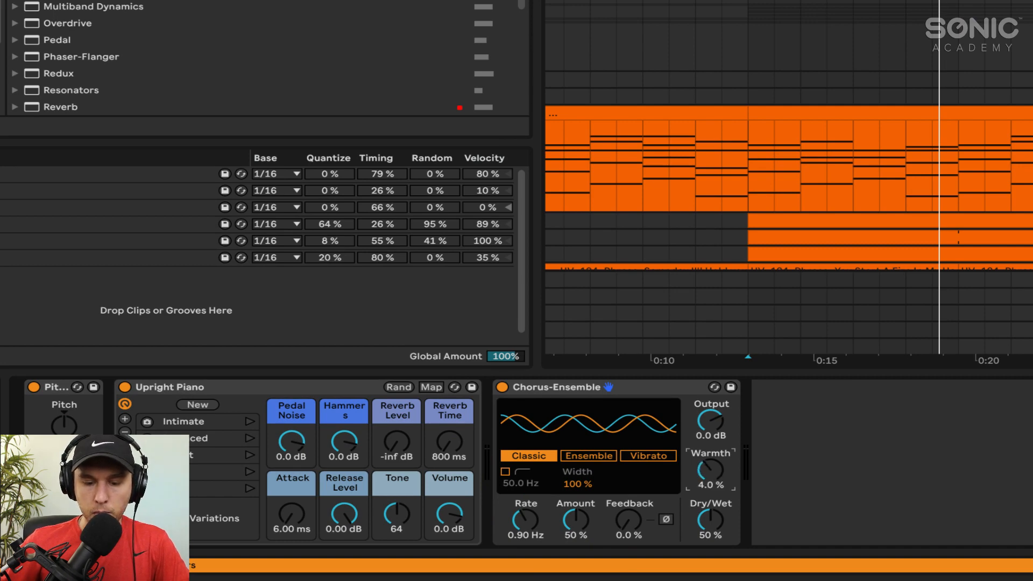
{"action": "key", "text": "space"}
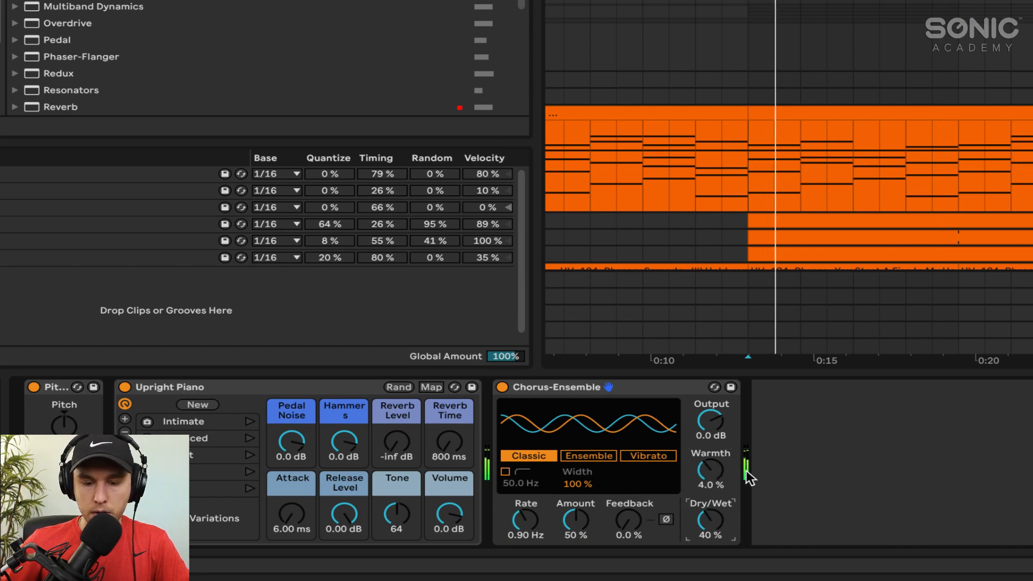
{"action": "left_click_drag", "start_coordinate": [710, 520], "coordinate": [709, 519]}
{"action": "left_click_drag", "start_coordinate": [710, 469], "coordinate": [710, 457]}
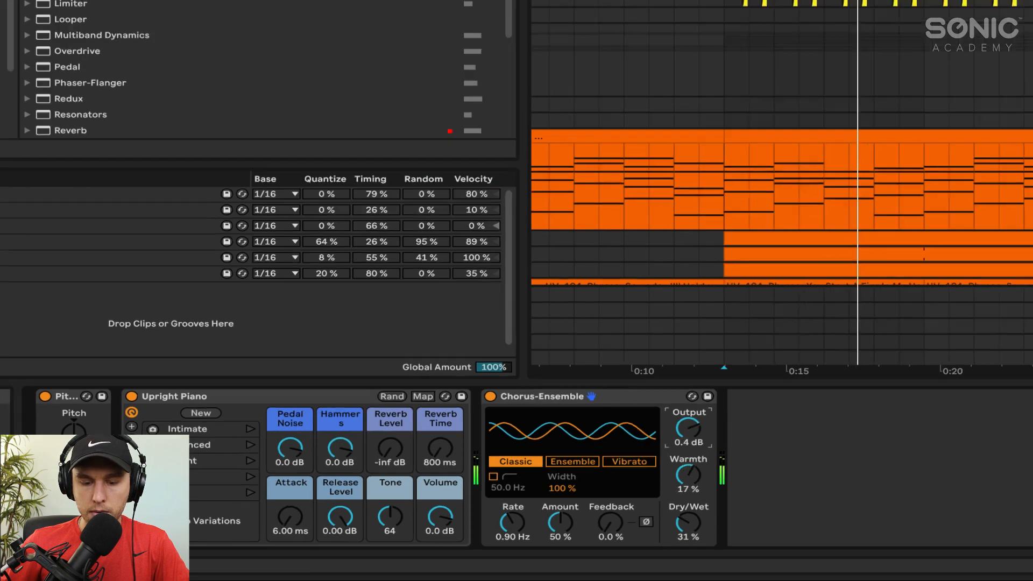
{"action": "left_click_drag", "start_coordinate": [710, 422], "coordinate": [710, 415]}
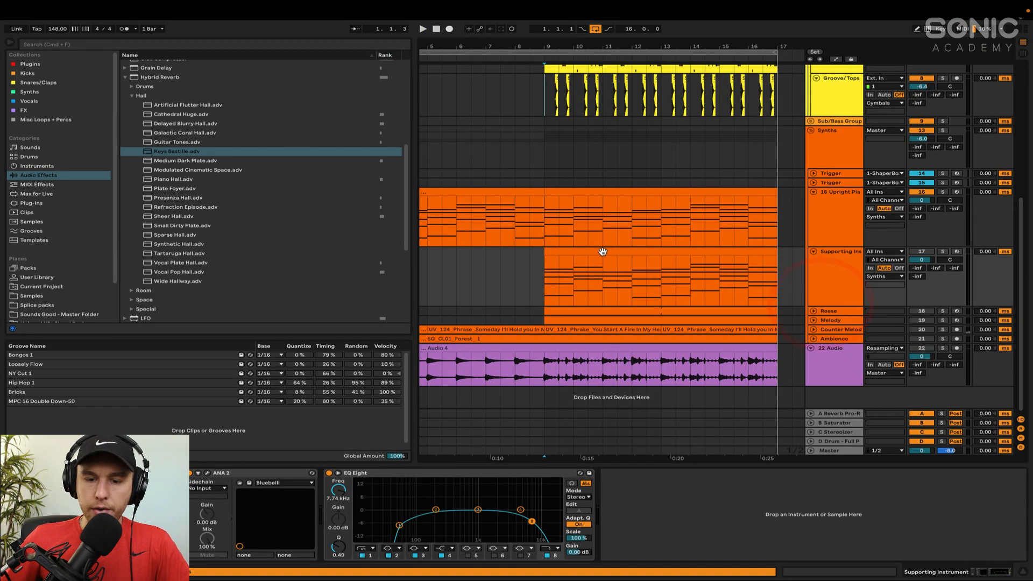
Step: Solo the Supporting Instrument track and play its clip from bar 9
{"action": "left_click", "coordinate": [605, 251]}
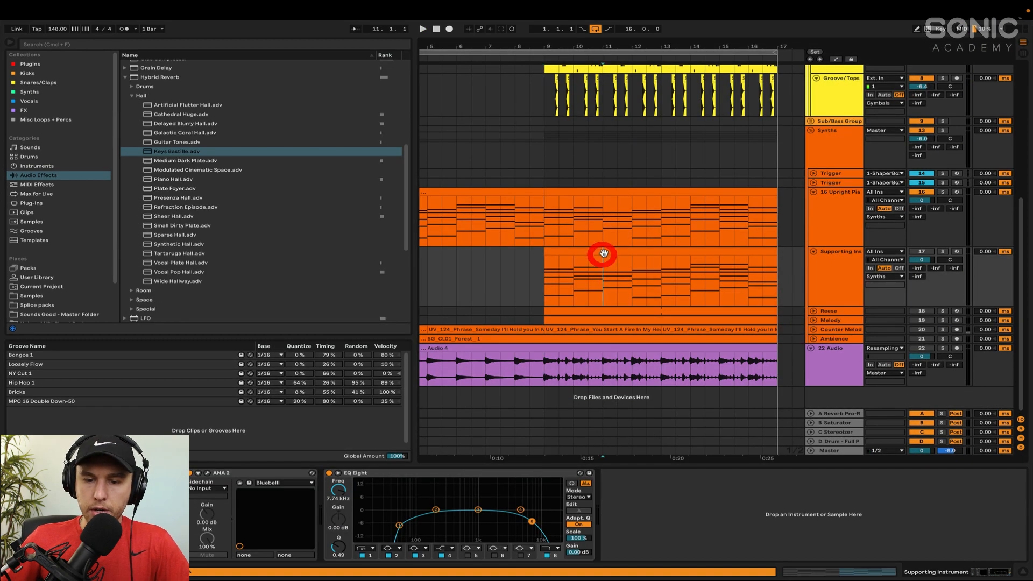
{"action": "left_click", "coordinate": [846, 273]}
{"action": "left_click", "coordinate": [942, 251]}
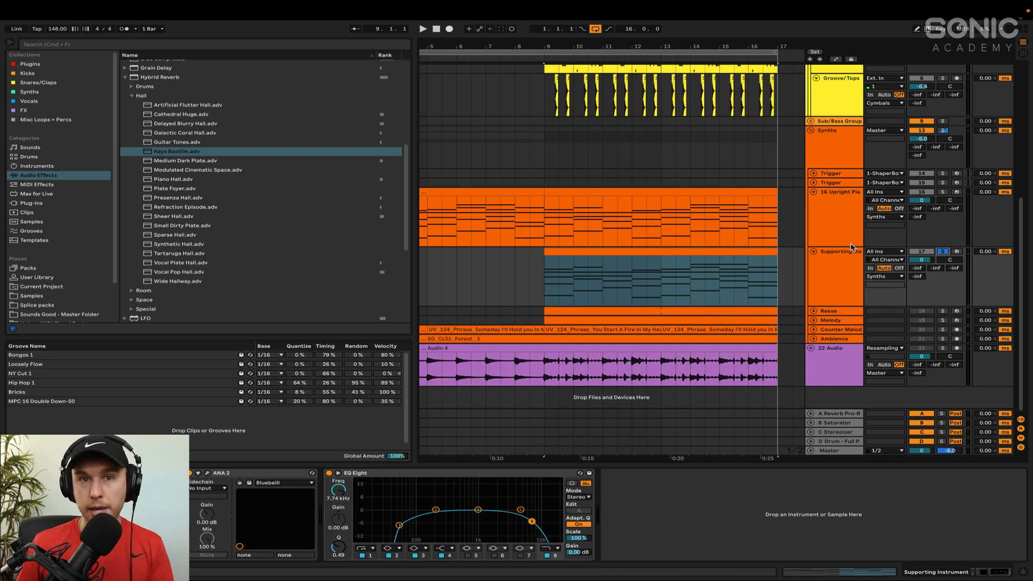
{"action": "left_click", "coordinate": [858, 272]}
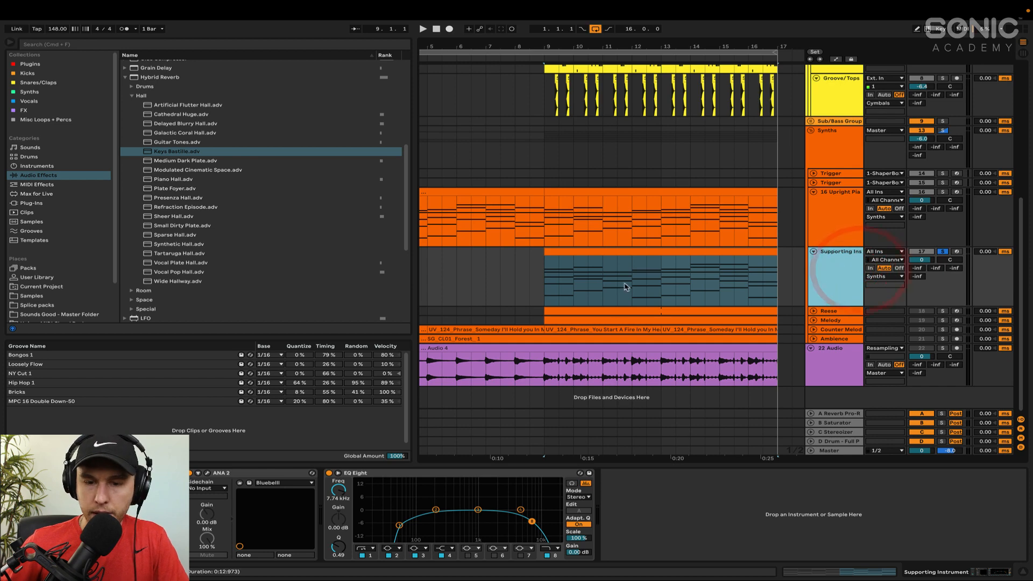
{"action": "left_click", "coordinate": [627, 252]}
{"action": "key", "text": "space"}
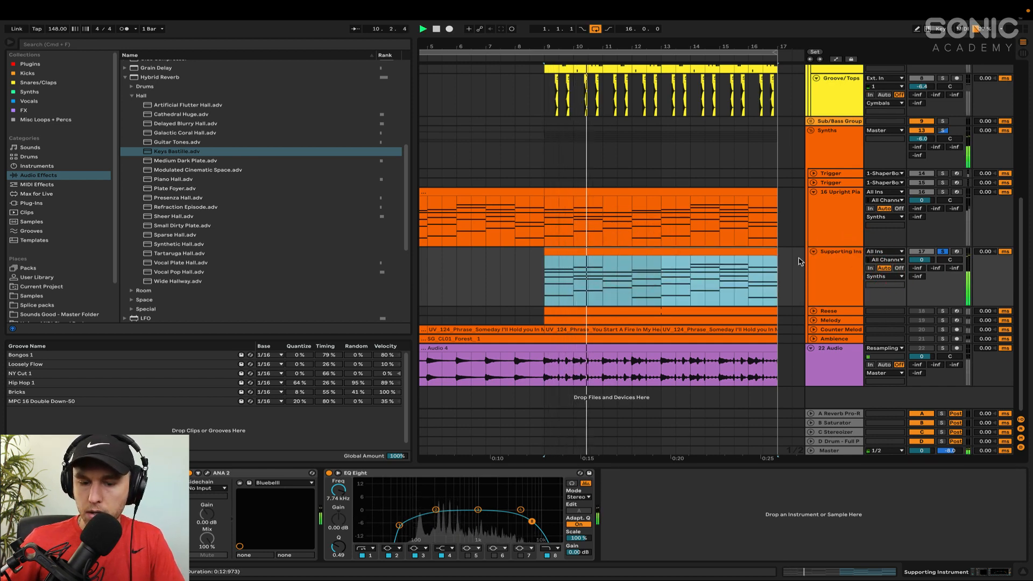
Step: Unsolo the Supporting Instrument track and play the full mix from bar 9
{"action": "left_click", "coordinate": [786, 233]}
{"action": "key", "text": "space"}
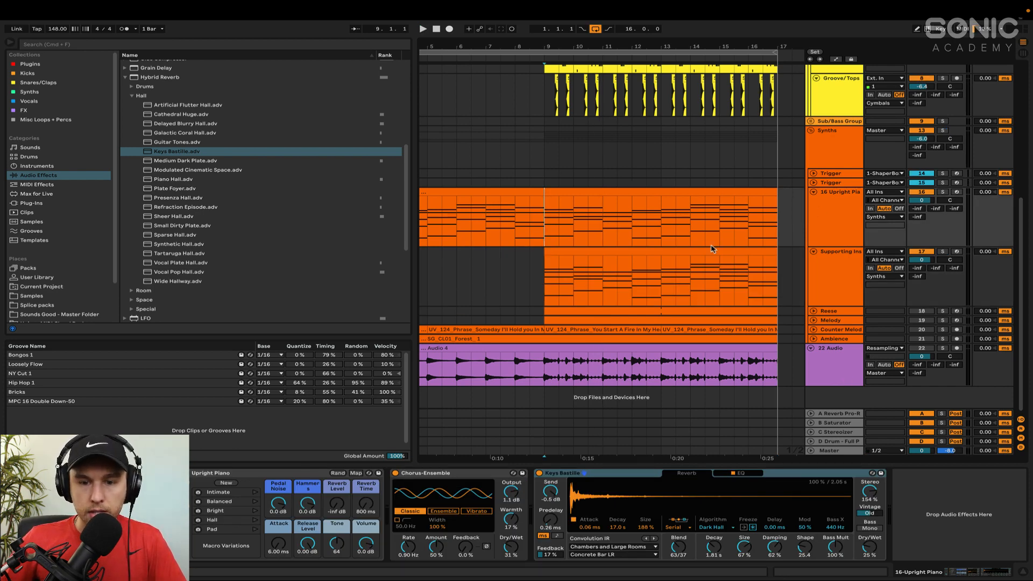
{"action": "key", "text": "space"}
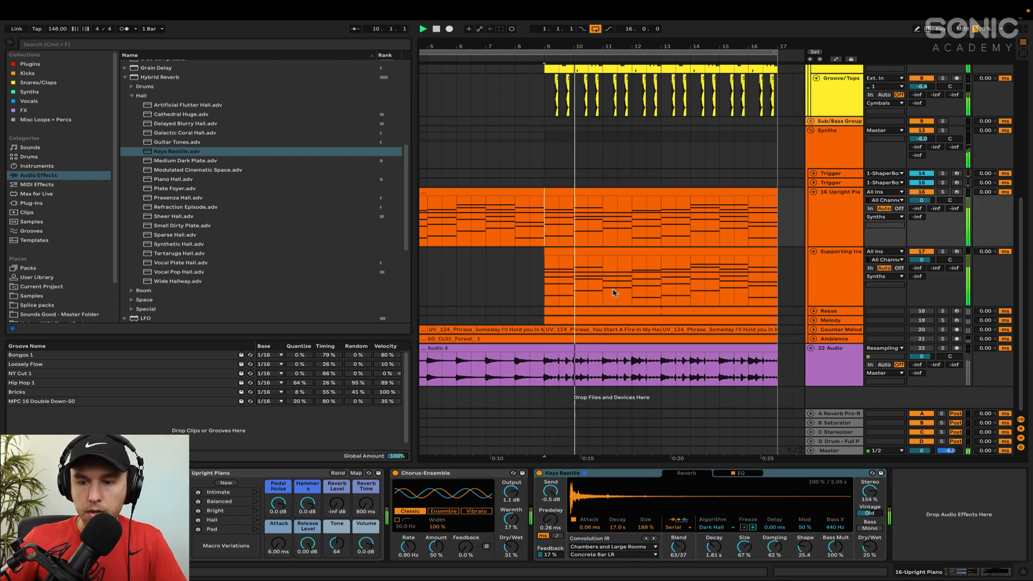
{"action": "scroll", "coordinate": [761, 290], "scroll_direction": "up", "scroll_amount": 1}
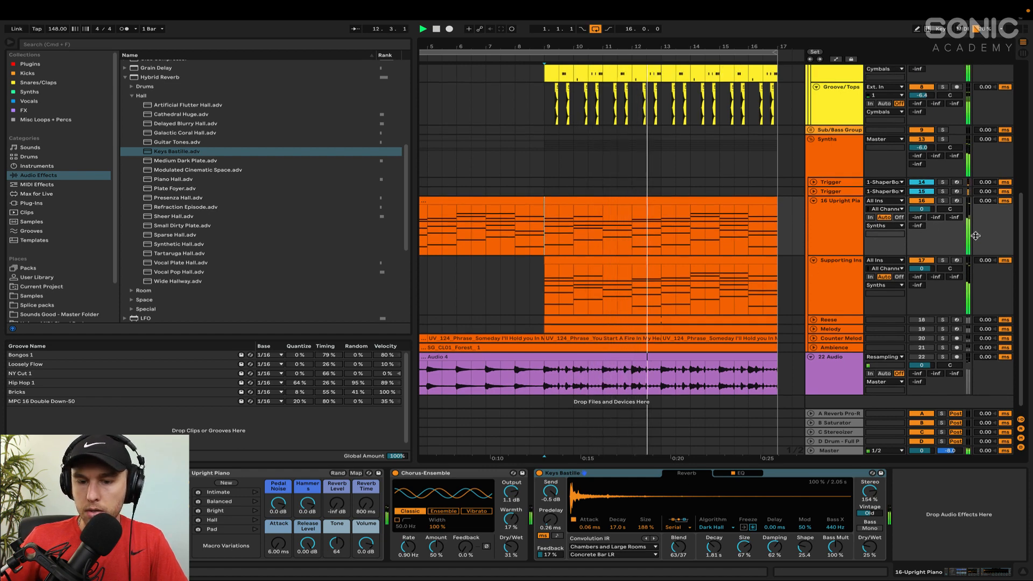
{"action": "key", "text": "space"}
Step: Unfold the Reese track and activate it so it sounds in the mix
{"action": "left_click", "coordinate": [828, 322]}
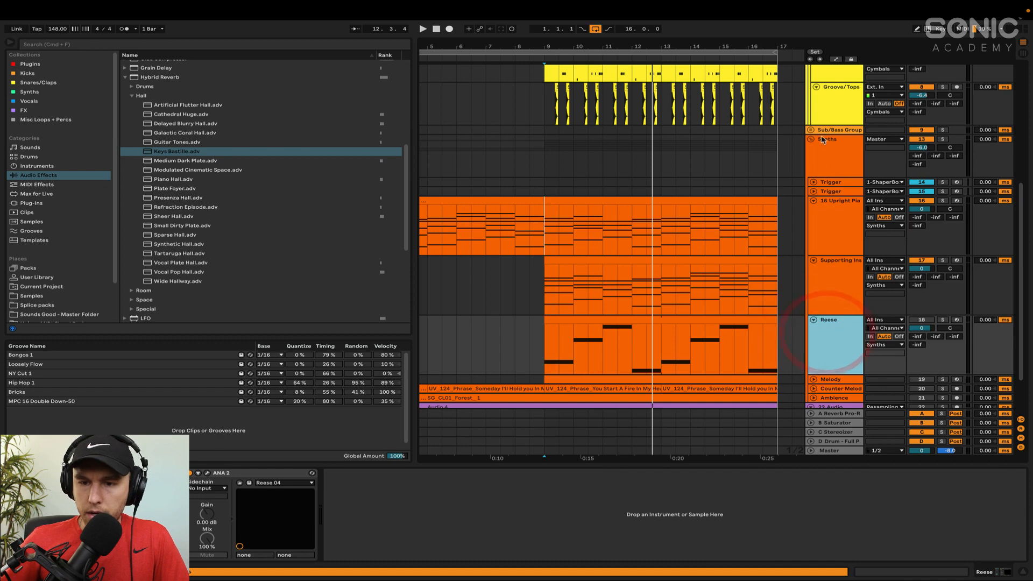
{"action": "scroll", "coordinate": [833, 323], "scroll_direction": "down", "scroll_amount": 1}
{"action": "left_click", "coordinate": [923, 311]}
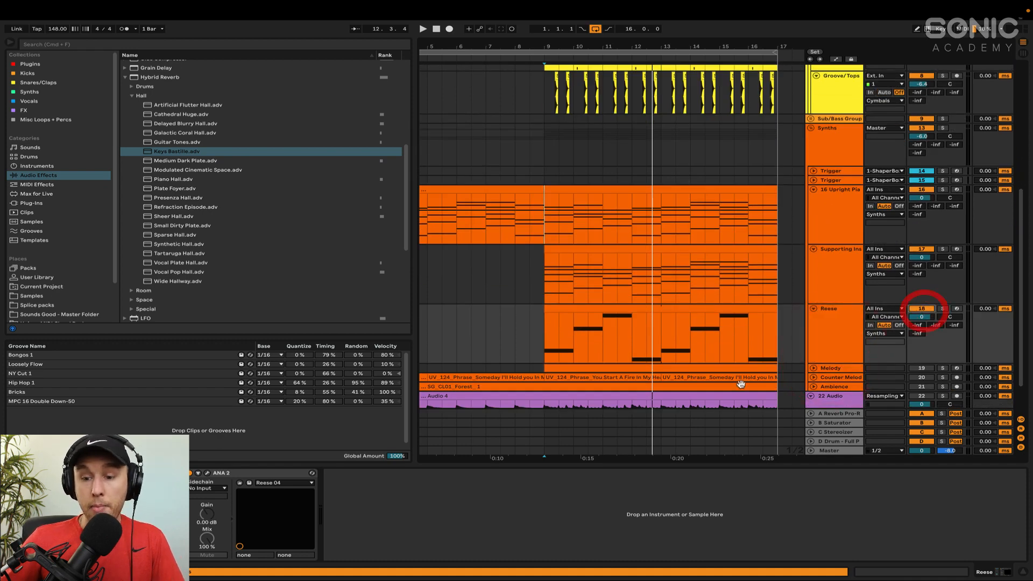
{"action": "left_click", "coordinate": [815, 348]}
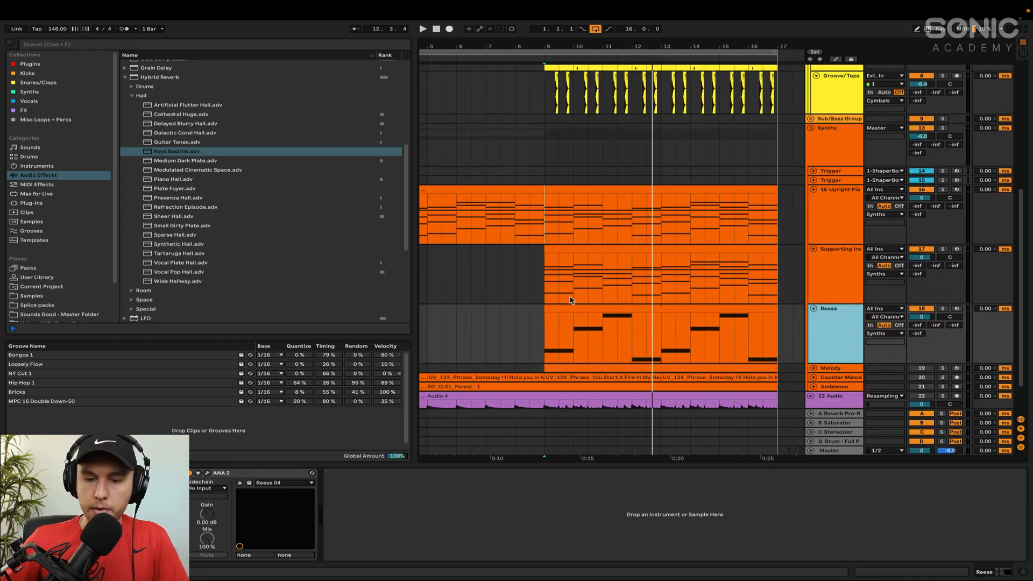
Step: Play the mix from bar 9 and lower the Reese track's volume to -2.1 dB
{"action": "left_click", "coordinate": [559, 311]}
{"action": "left_click", "coordinate": [830, 321]}
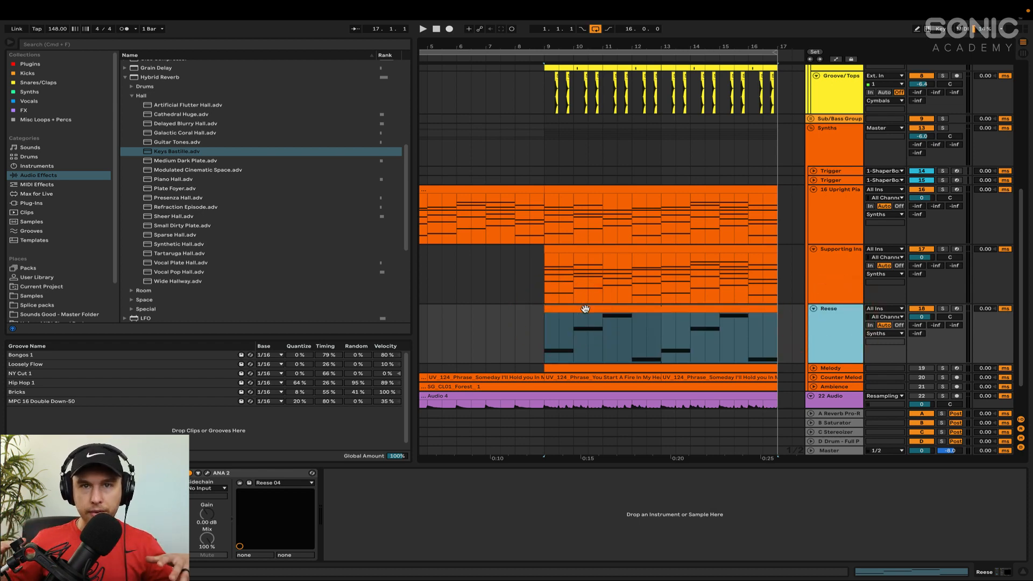
{"action": "key", "text": "space"}
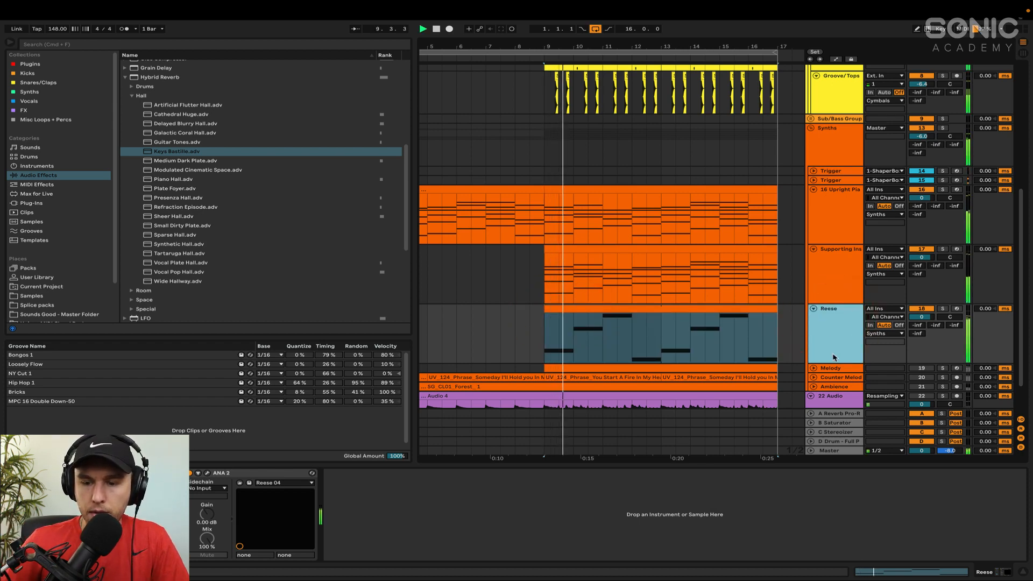
{"action": "left_click_drag", "start_coordinate": [921, 316], "coordinate": [921, 329]}
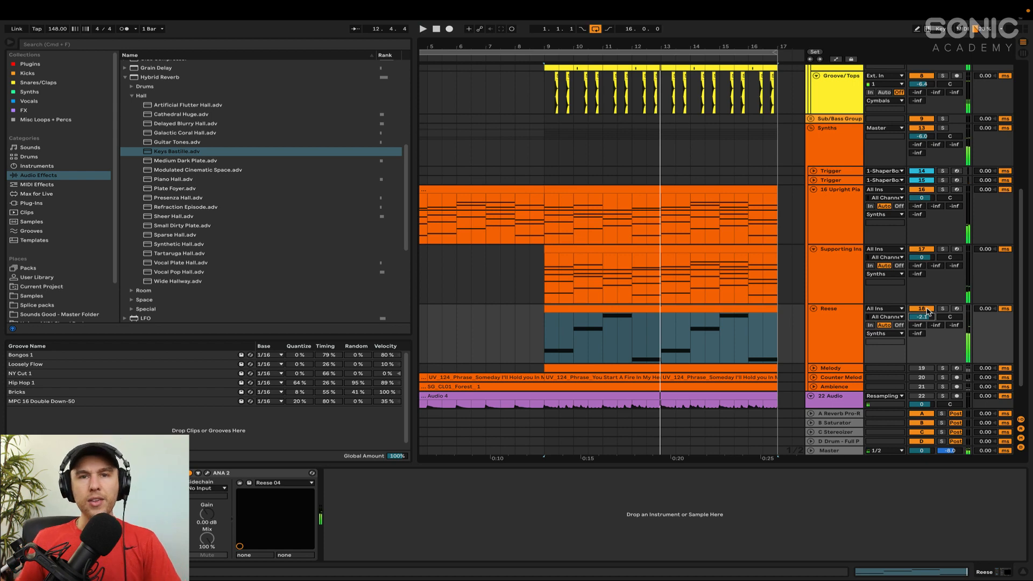
Step: Compare the mix from bar 9 with the Reese track muted and unmuted
{"action": "left_click", "coordinate": [927, 311]}
{"action": "key", "text": "space"}
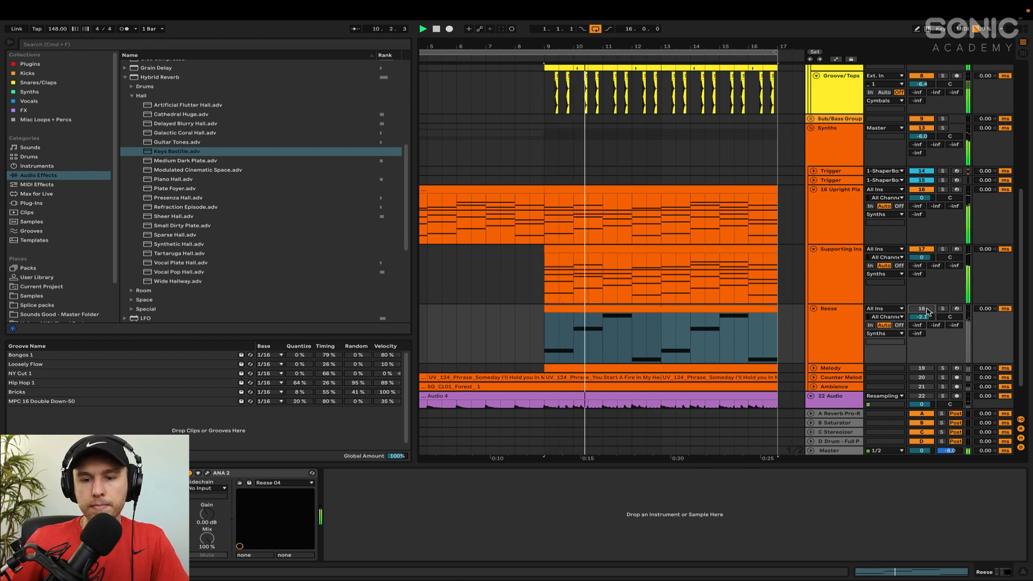
{"action": "left_click", "coordinate": [927, 311]}
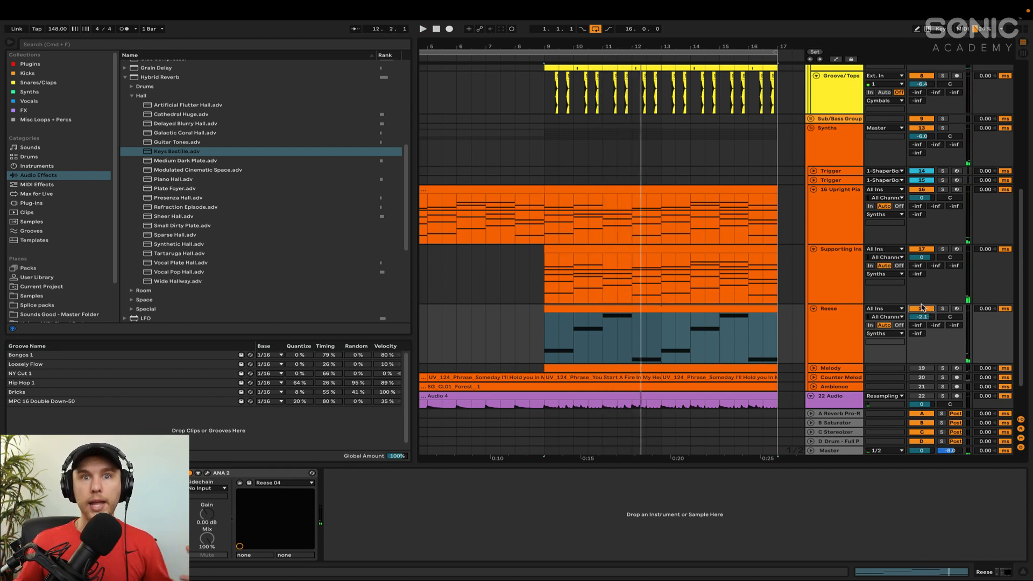
Step: Unfold and activate the Melody track, and select its clip from bar 9
{"action": "scroll", "coordinate": [921, 308], "scroll_direction": "down", "scroll_amount": 2}
{"action": "left_click", "coordinate": [812, 325]}
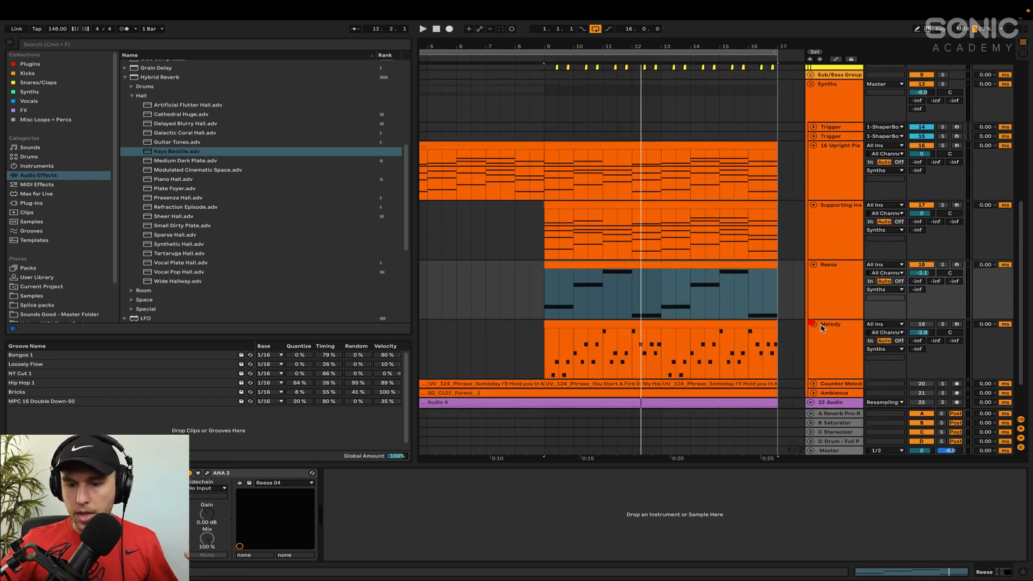
{"action": "left_click", "coordinate": [840, 330]}
{"action": "left_click", "coordinate": [614, 332]}
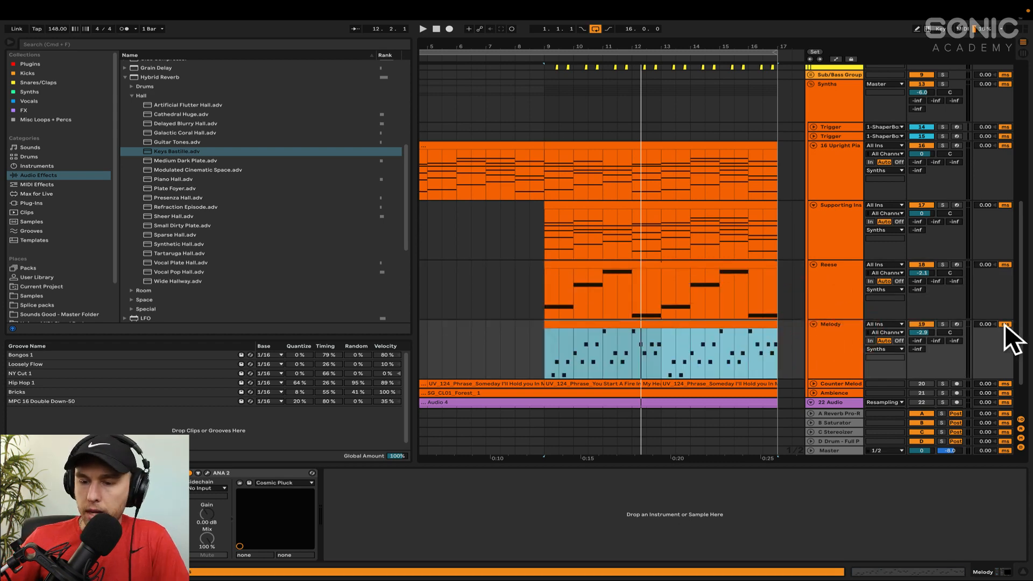
Step: Solo the Melody track for playback from bar 9, unsolo it, and lower its volume to -5.2 dB
{"action": "left_click", "coordinate": [943, 324]}
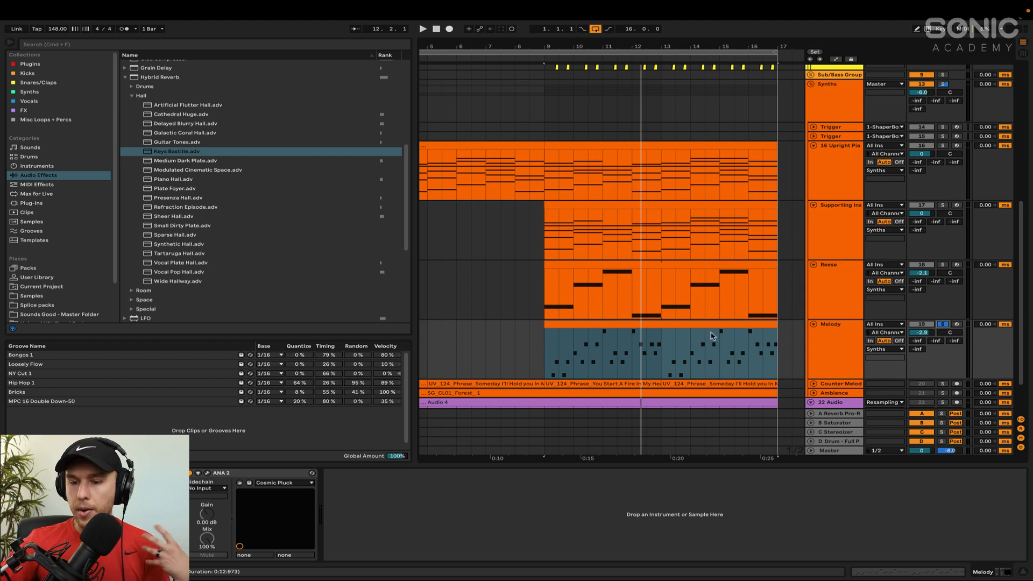
{"action": "key", "text": "space"}
{"action": "left_click", "coordinate": [943, 324]}
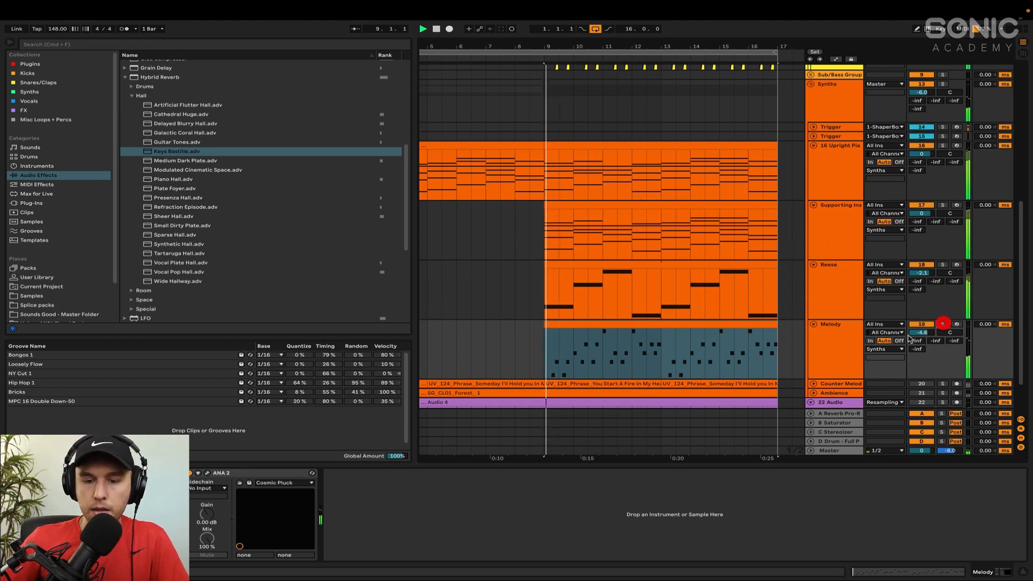
{"action": "left_click_drag", "start_coordinate": [920, 340], "coordinate": [938, 348]}
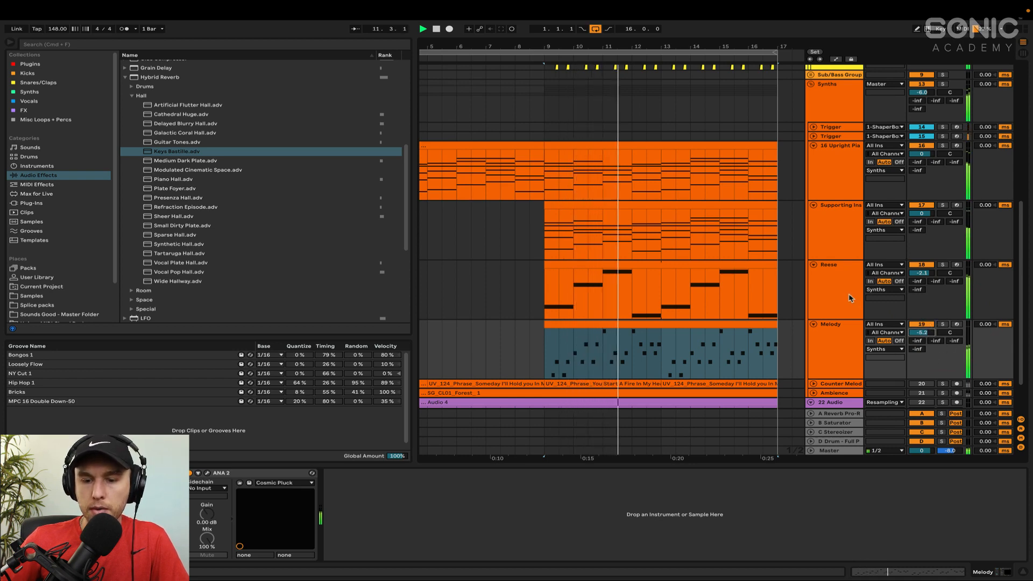
Step: Activate the Counter Melody track and select its first vocal clip at bar 1
{"action": "scroll", "coordinate": [856, 304], "scroll_direction": "down", "scroll_amount": 2}
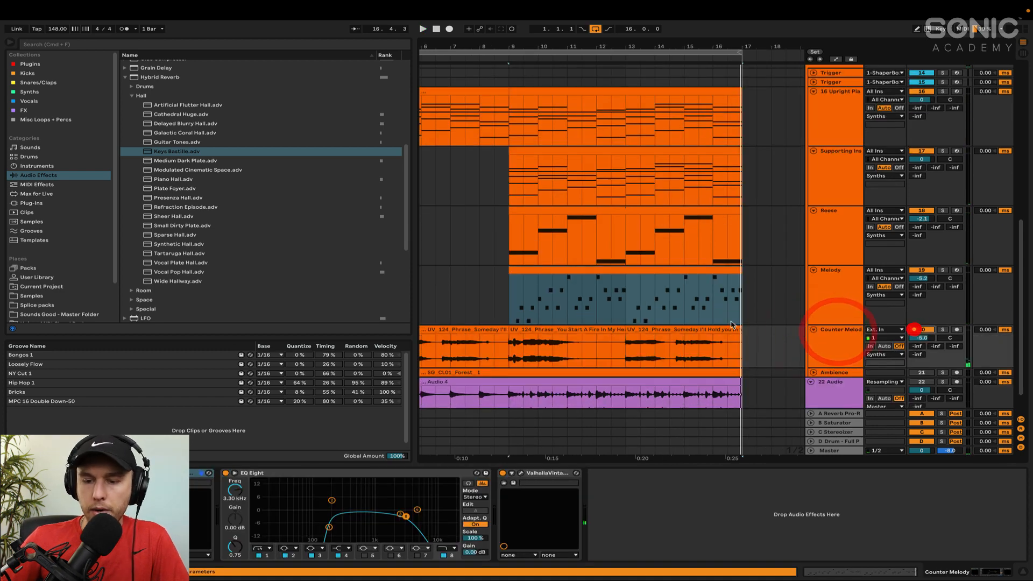
{"action": "scroll", "coordinate": [747, 334], "scroll_direction": "down", "scroll_amount": 2}
{"action": "scroll", "coordinate": [549, 299], "scroll_direction": "left", "scroll_amount": 3}
{"action": "scroll", "coordinate": [549, 299], "scroll_direction": "down", "scroll_amount": 3}
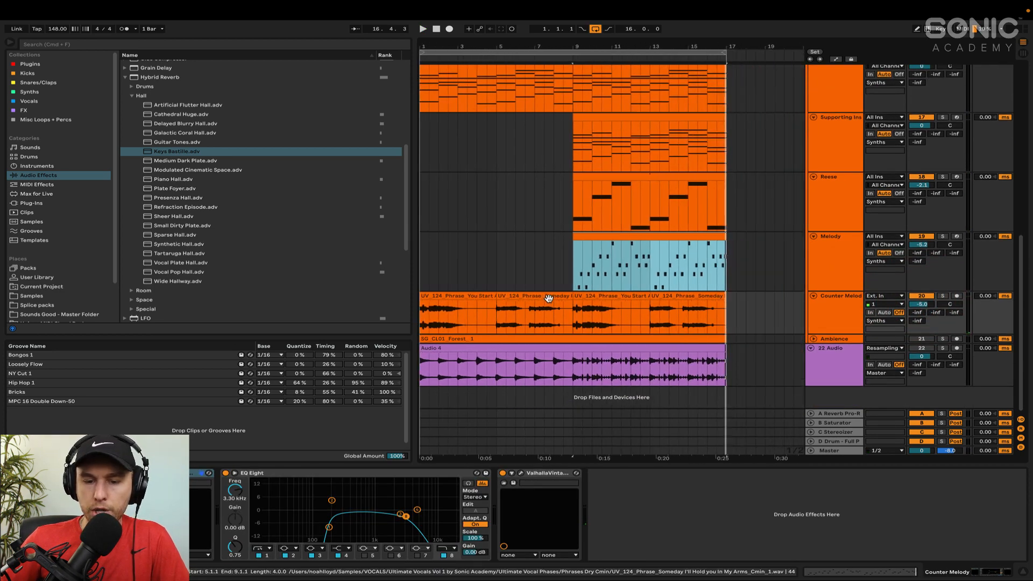
{"action": "left_click", "coordinate": [457, 296]}
{"action": "left_click", "coordinate": [842, 316]}
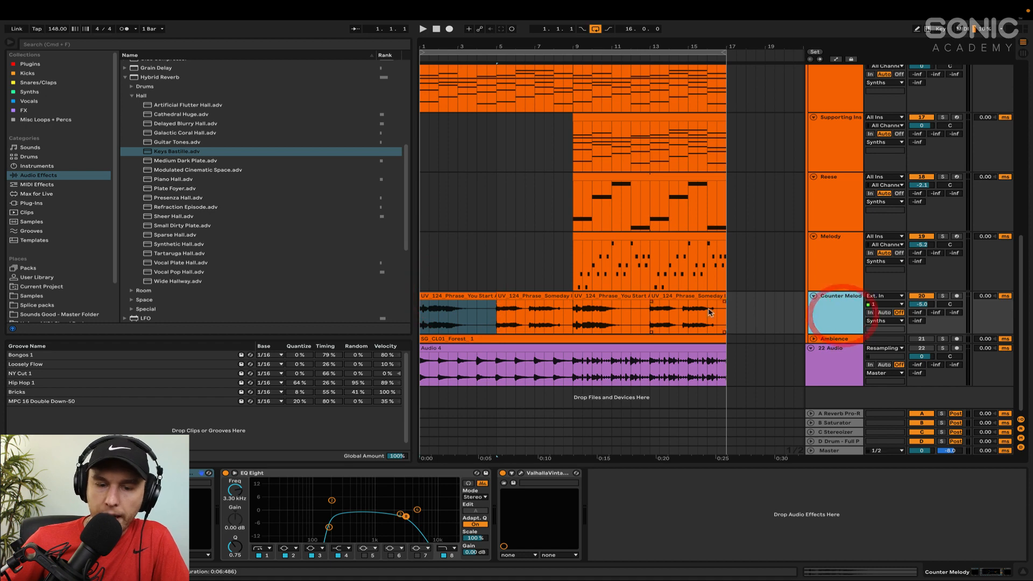
Step: Solo the Counter Melody track, play it from bar 1, and inspect its Little AlterBoy pitch and formant settings
{"action": "key", "text": "space"}
{"action": "left_click", "coordinate": [943, 295]}
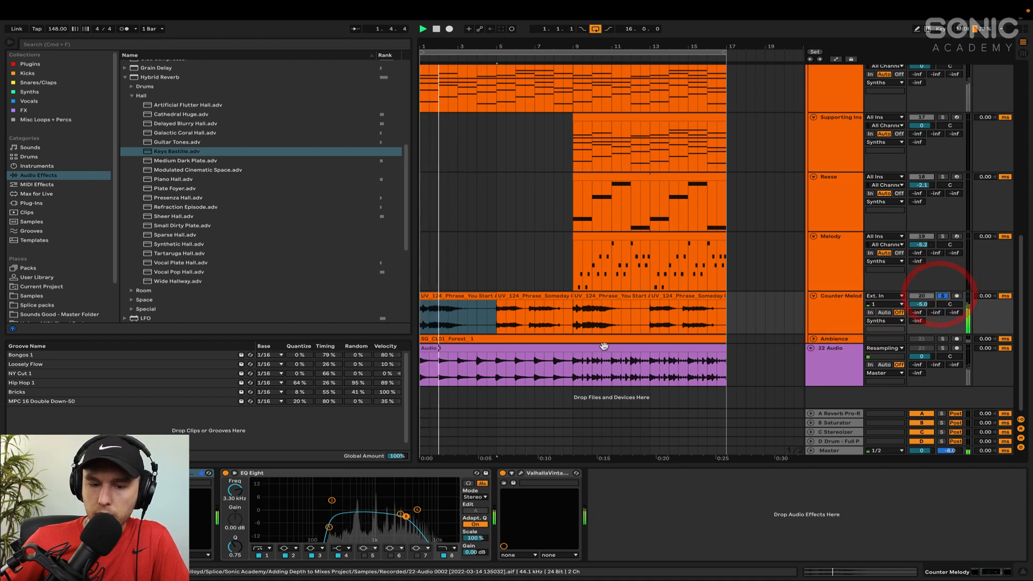
{"action": "left_click", "coordinate": [512, 305]}
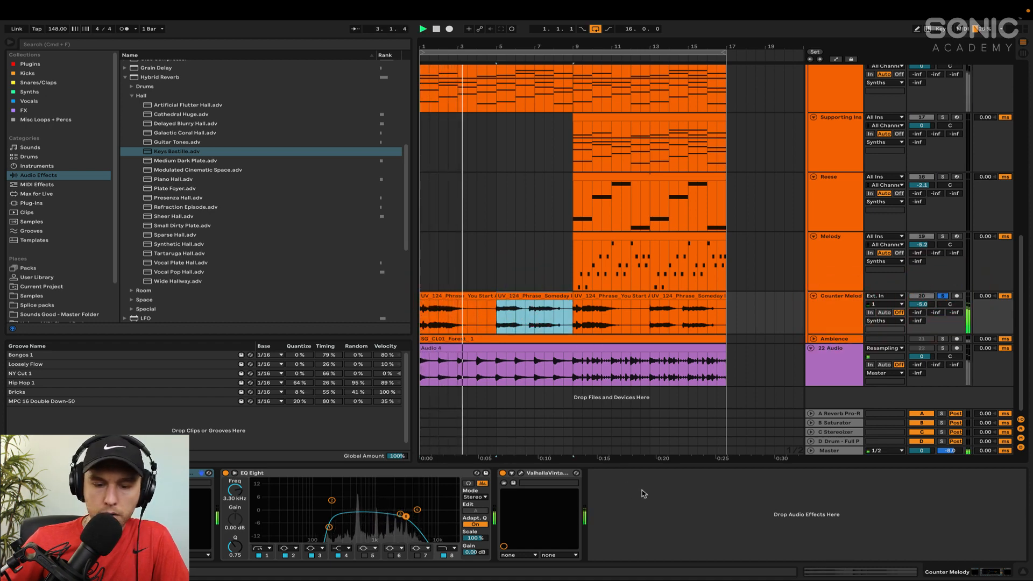
{"action": "left_click", "coordinate": [157, 472]}
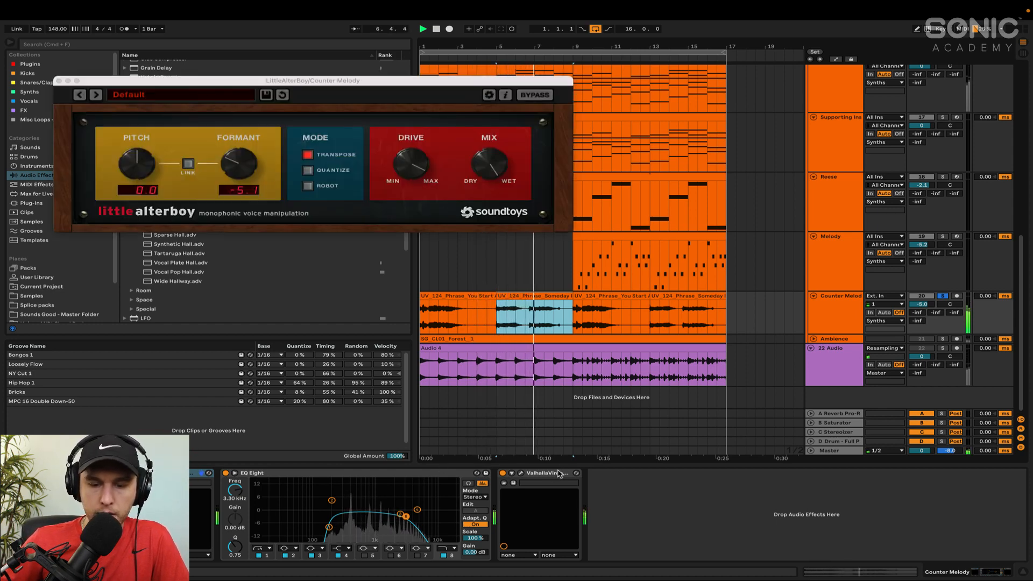
{"action": "left_click", "coordinate": [58, 81]}
Step: Unsolo the Counter Melody track, lower its volume to -6.4 dB, and play the mix from bar 5
{"action": "left_click", "coordinate": [944, 296]}
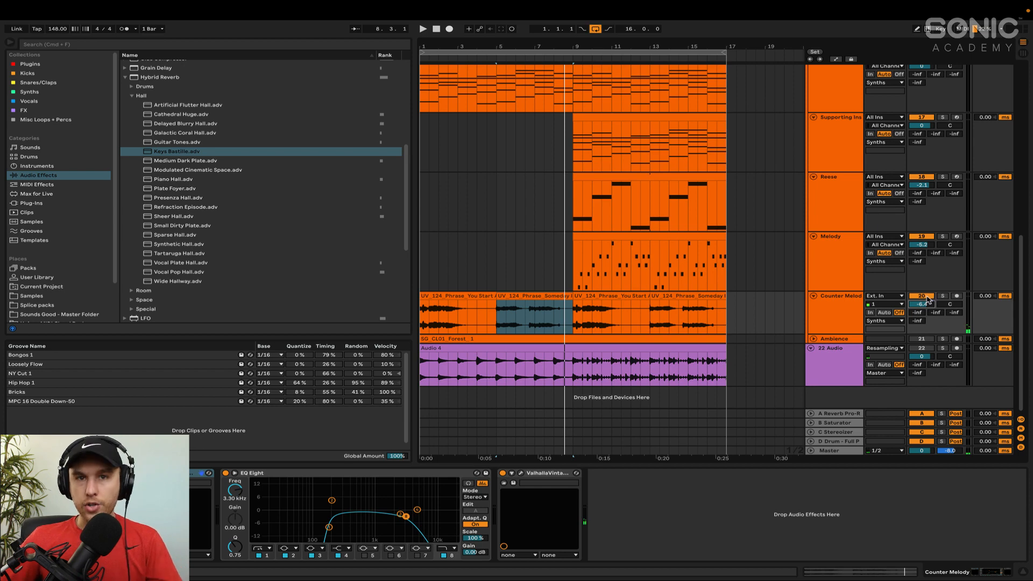
{"action": "key", "text": "space"}
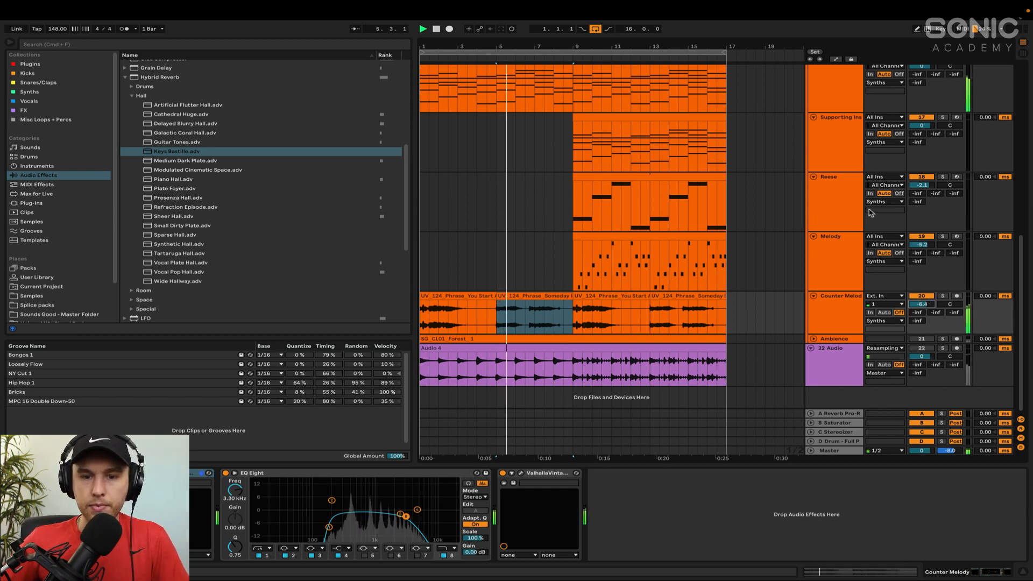
Step: Copy the Reese clip from bar 9 into the empty bars 1 to 9 of the same track
{"action": "scroll", "coordinate": [635, 212], "scroll_direction": "up", "scroll_amount": 2}
{"action": "scroll", "coordinate": [634, 213], "scroll_direction": "down", "scroll_amount": 2}
{"action": "left_click", "coordinate": [564, 209]}
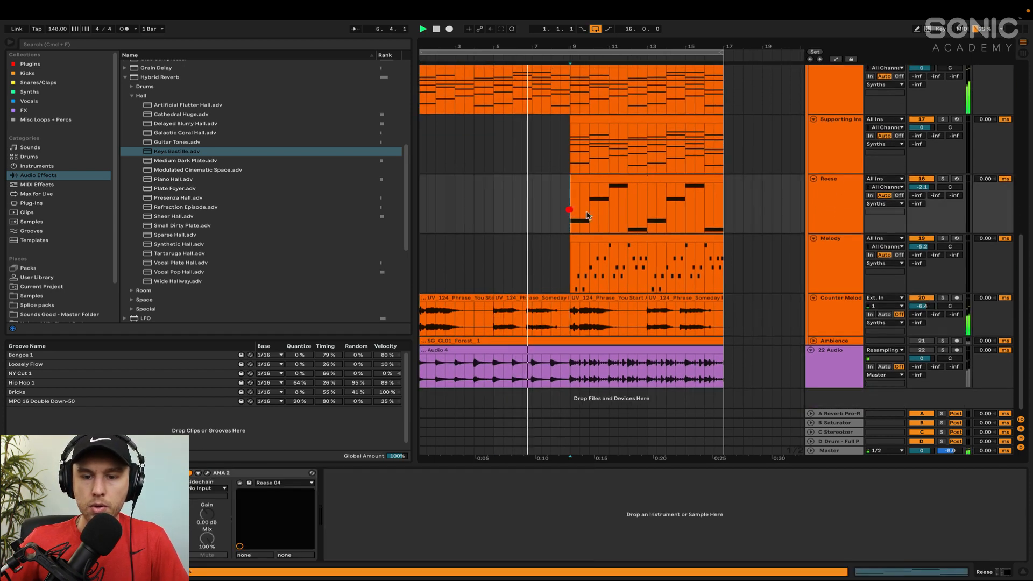
{"action": "left_click", "coordinate": [635, 180]}
{"action": "key", "text": "ctrl+c"}
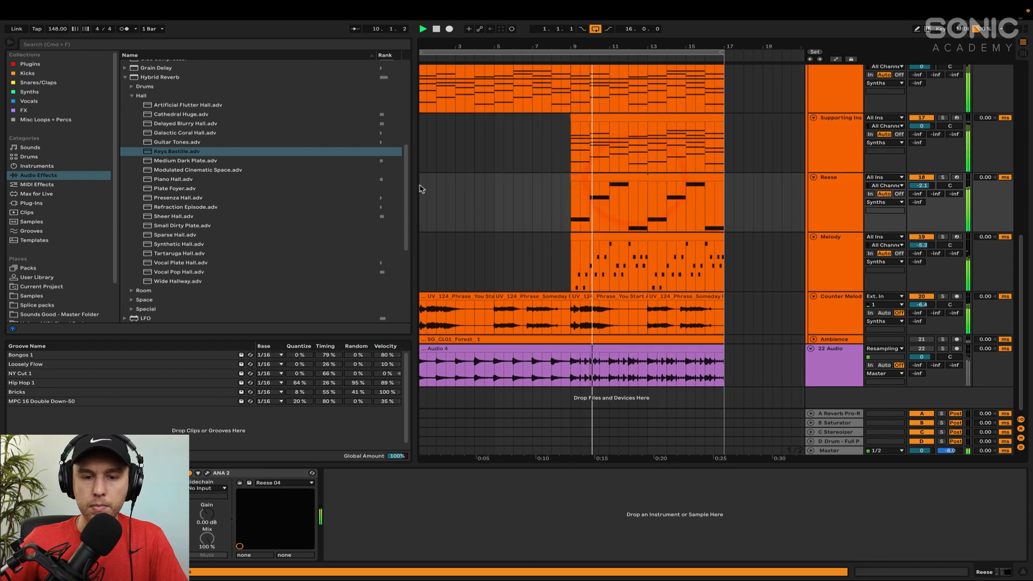
{"action": "left_click", "coordinate": [419, 192]}
{"action": "key", "text": "ctrl+v"}
Step: Lower the Counter Melody volume to -6.8 dB, and unfold and activate the Ambience track
{"action": "left_click", "coordinate": [922, 305]}
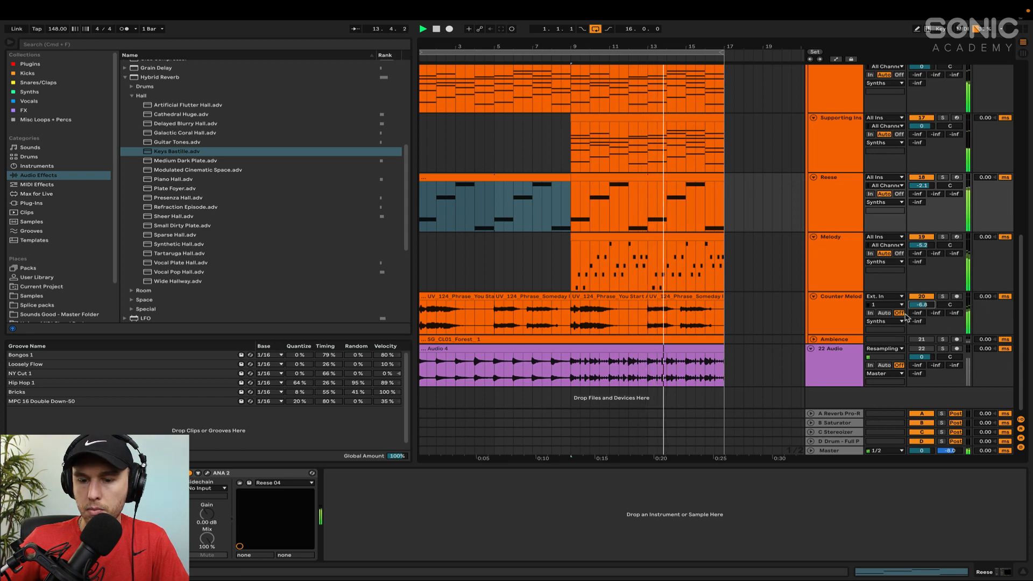
{"action": "left_click", "coordinate": [831, 315]}
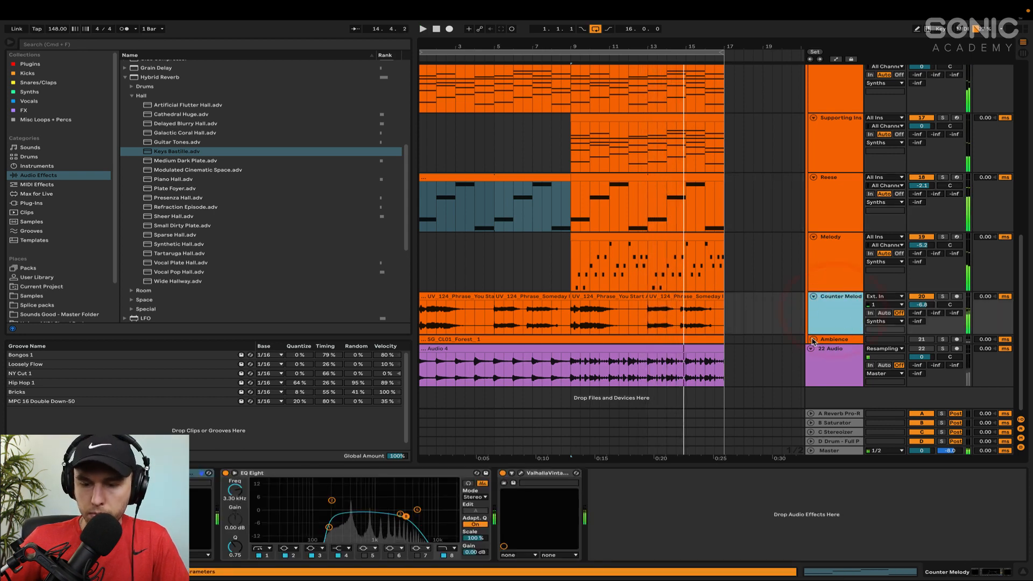
{"action": "left_click", "coordinate": [813, 339]}
{"action": "left_click", "coordinate": [833, 345]}
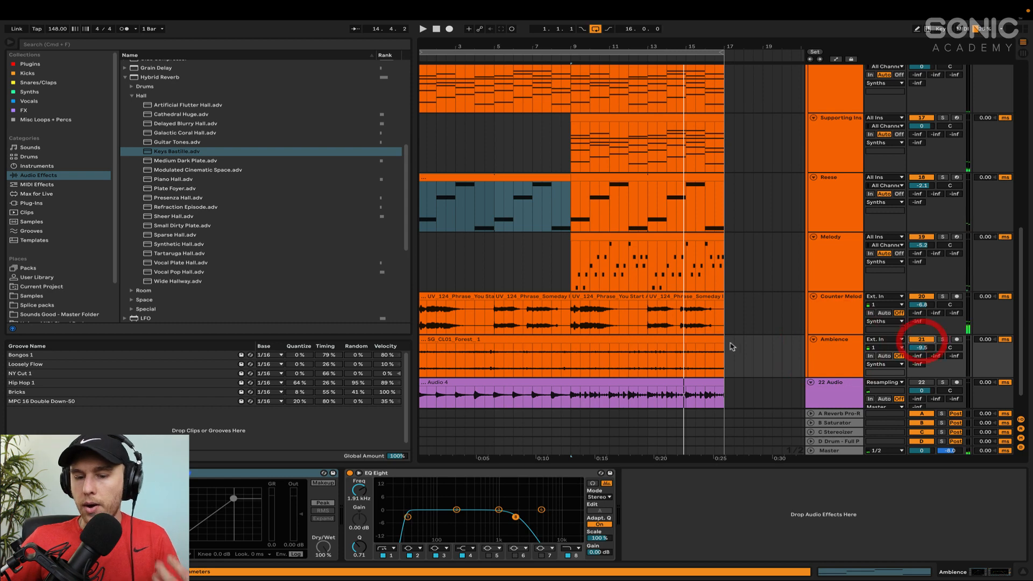
Step: Open the Ambience track's forest clip, play it soloed from bar 1, and unsolo the track
{"action": "left_click", "coordinate": [484, 337]}
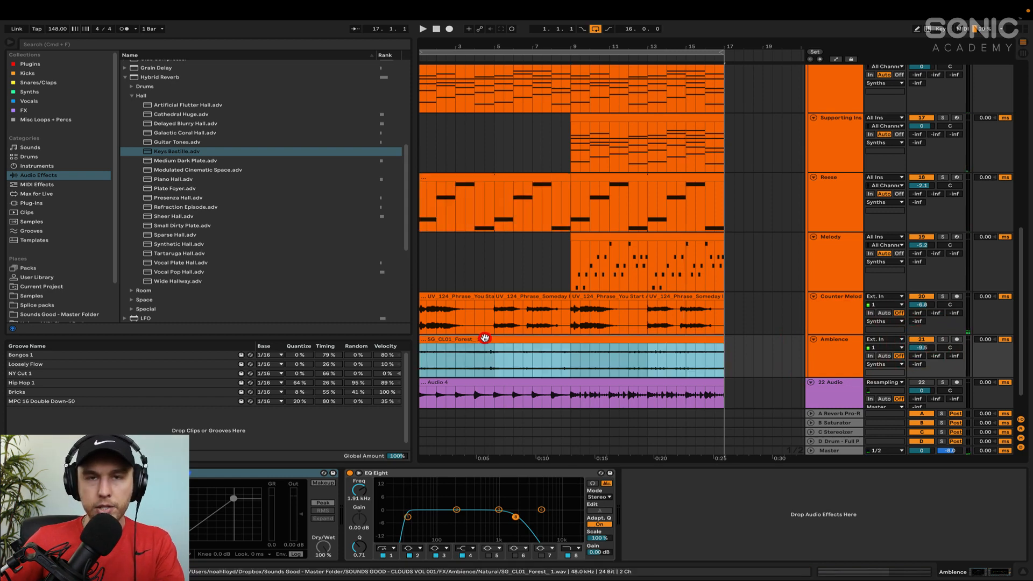
{"action": "double_click", "coordinate": [547, 342]}
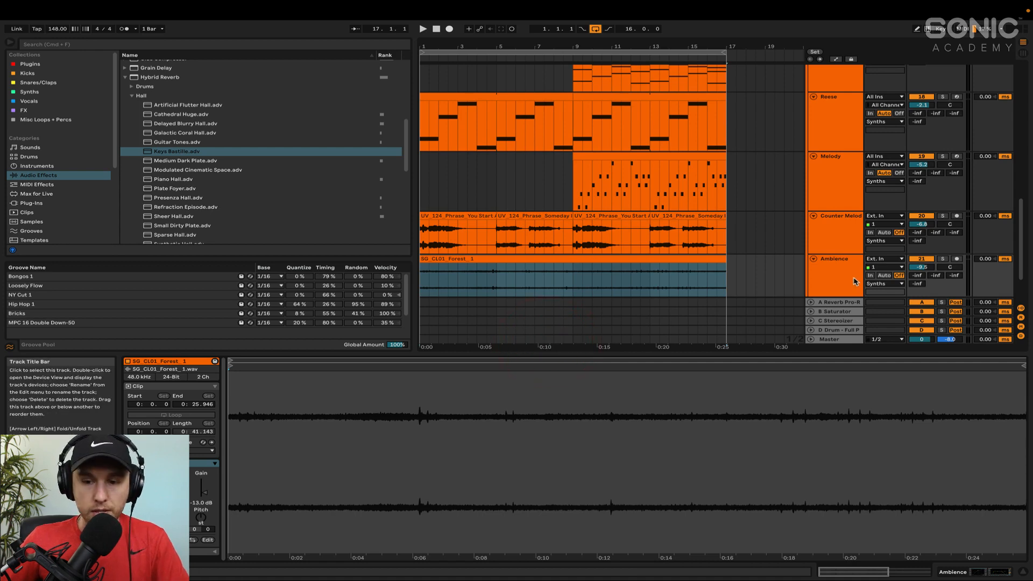
{"action": "left_click", "coordinate": [884, 276]}
{"action": "left_click", "coordinate": [942, 259]}
{"action": "key", "text": "space"}
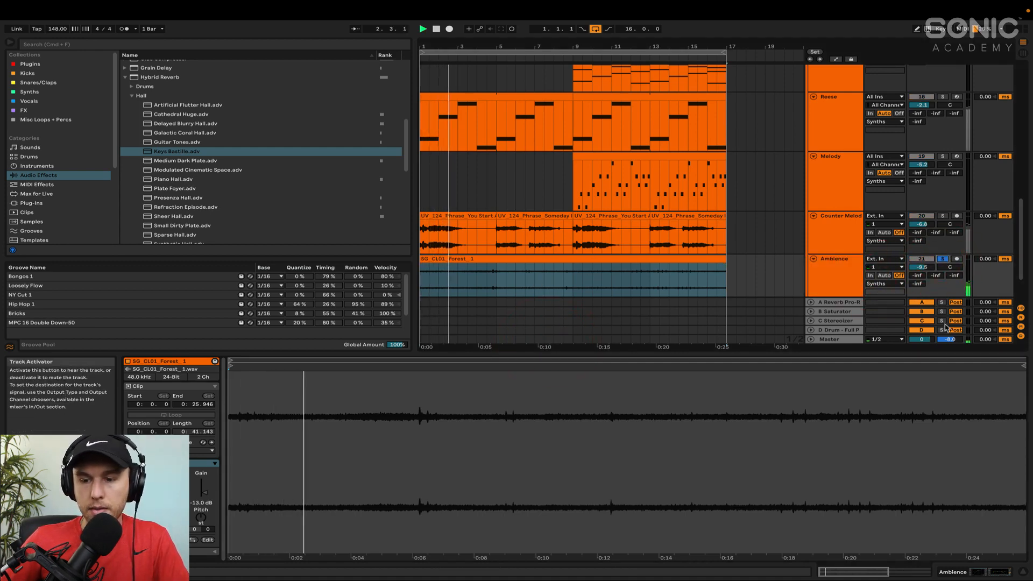
{"action": "left_click", "coordinate": [941, 260]}
{"action": "key", "text": "space"}
Step: Deactivate the copied Reese clips in bars 1 to 9
{"action": "left_click", "coordinate": [528, 94]}
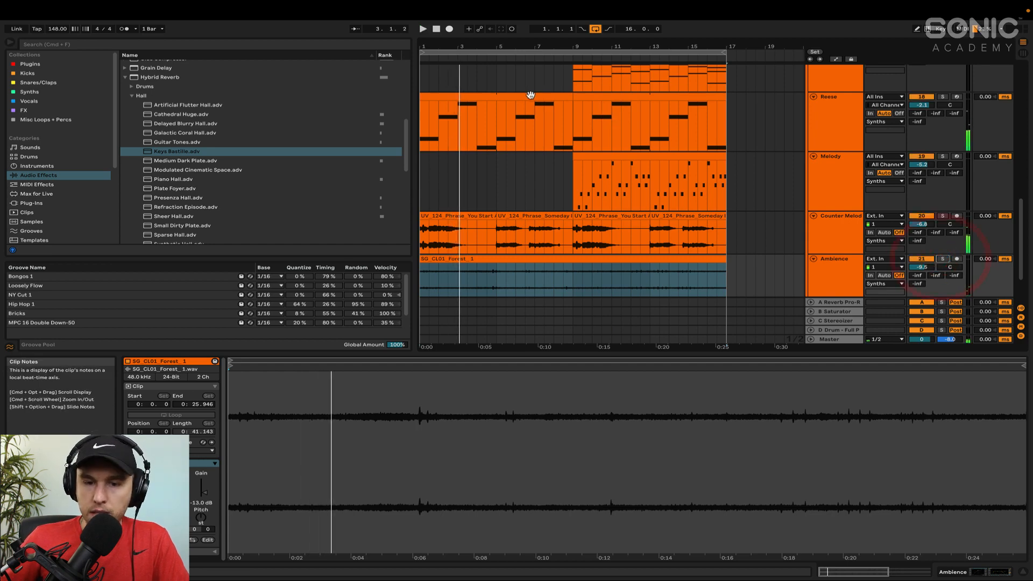
{"action": "key", "text": "0"}
{"action": "key", "text": "super+t"}
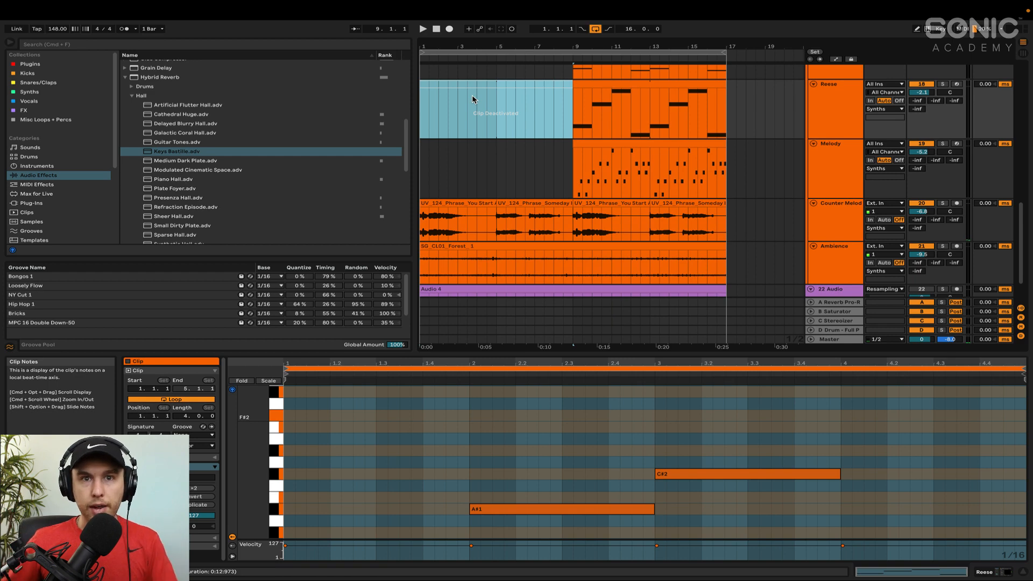
{"action": "scroll", "coordinate": [466, 129], "scroll_direction": "down", "scroll_amount": 2}
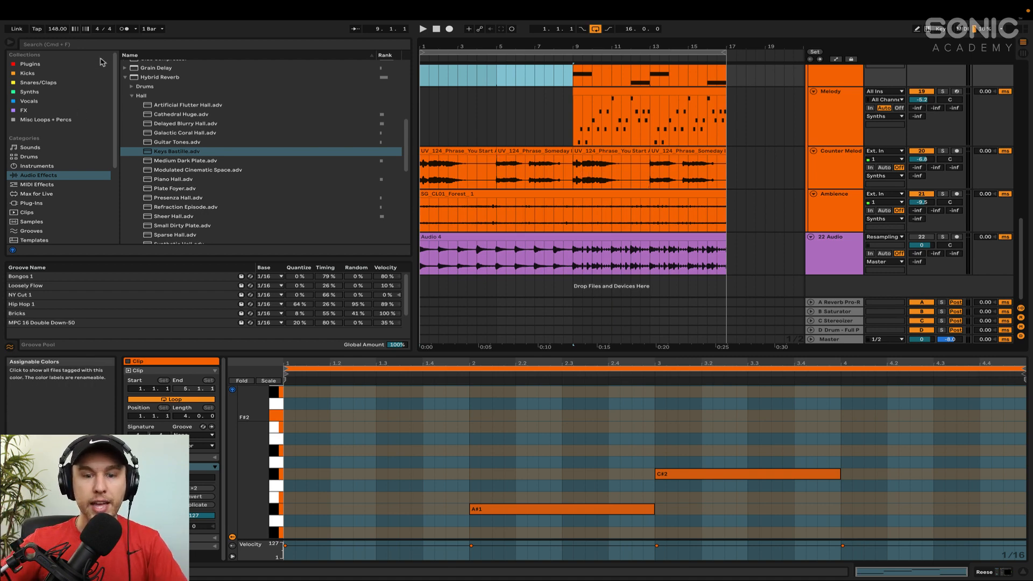
Step: Play the arrangement, raise the Ambience track's volume slightly, and lower the Counter Melody volume to -9.1 dB
{"action": "key", "text": "space"}
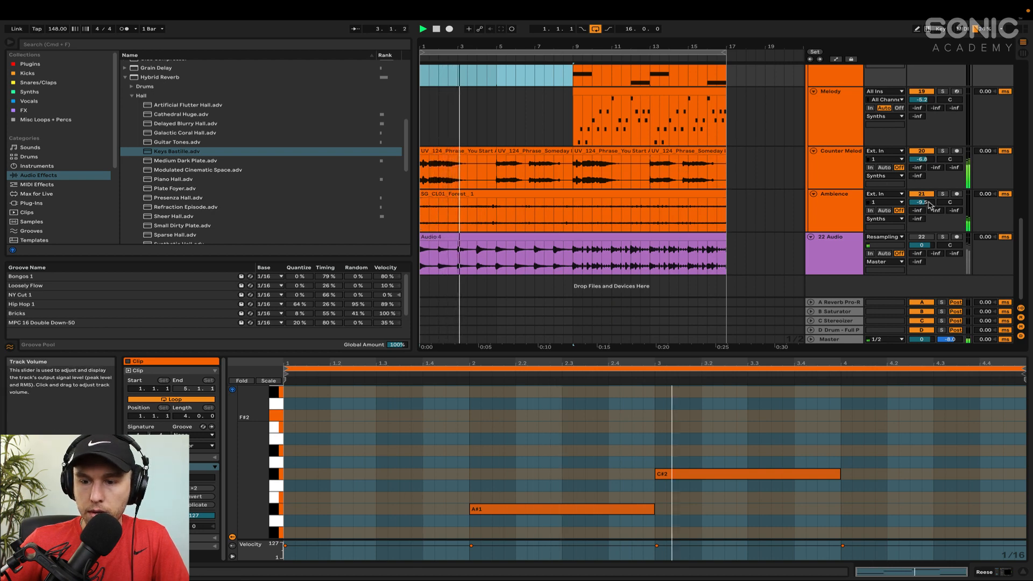
{"action": "left_click_drag", "start_coordinate": [928, 203], "coordinate": [928, 198]}
{"action": "left_click_drag", "start_coordinate": [926, 160], "coordinate": [926, 171]}
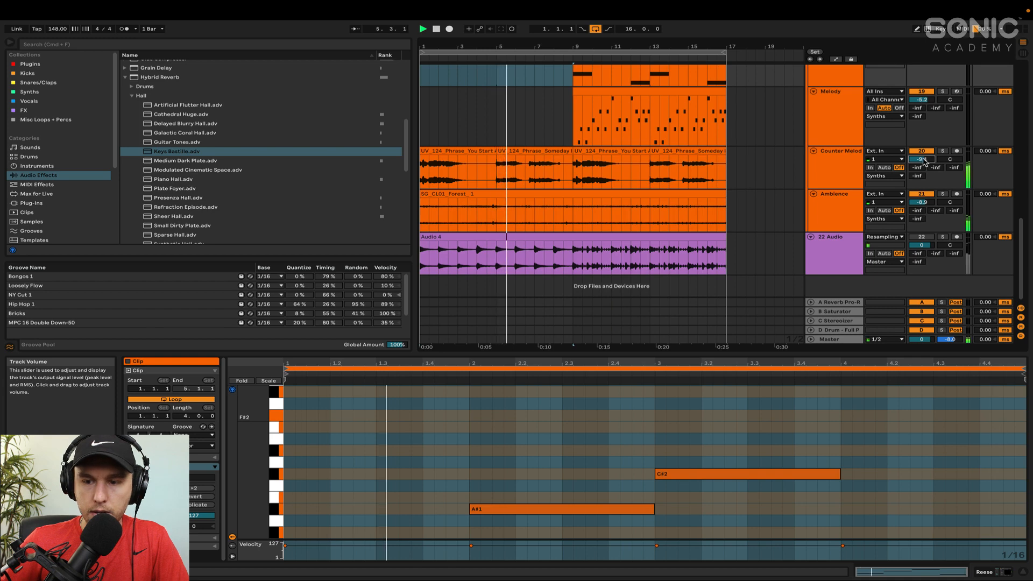
Step: Automate Counter Melody panning left in bars 1 to 5 and to 18R in bars 5 to 9, and duplicate bars 1 to 9 over bars 9 to 17
{"action": "left_click", "coordinate": [840, 168]}
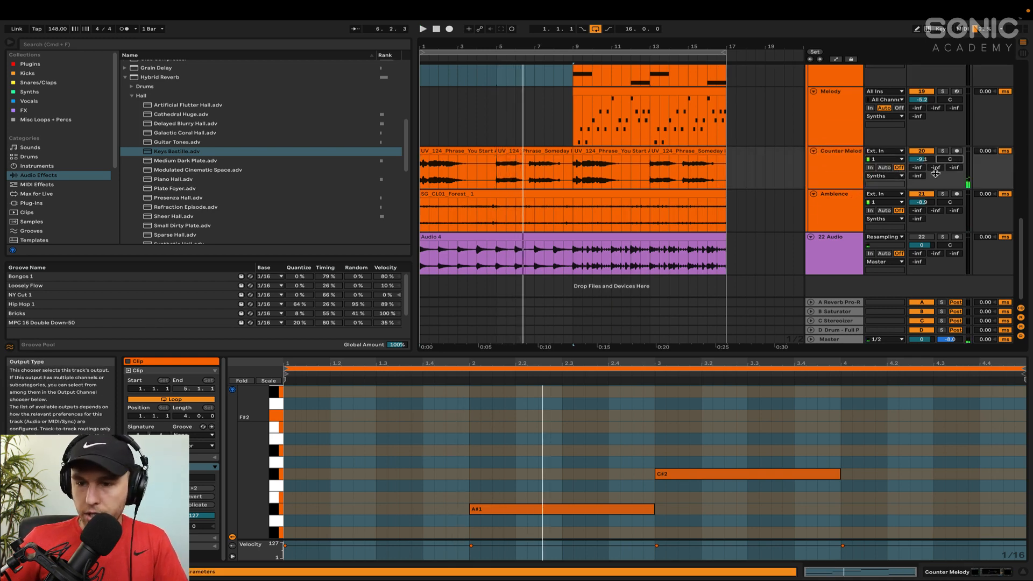
{"action": "key", "text": "a"}
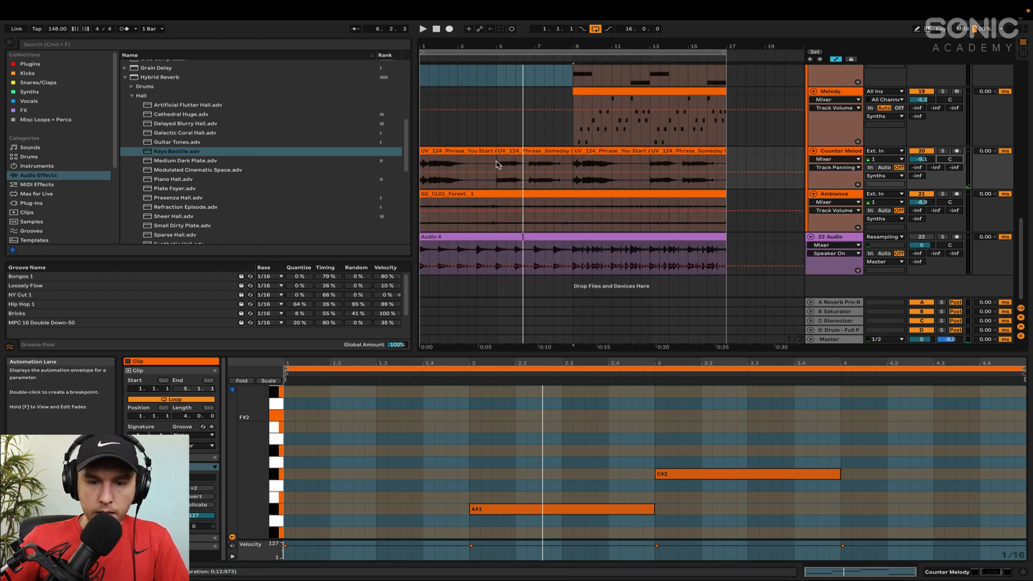
{"action": "left_click_drag", "start_coordinate": [497, 165], "coordinate": [571, 165]}
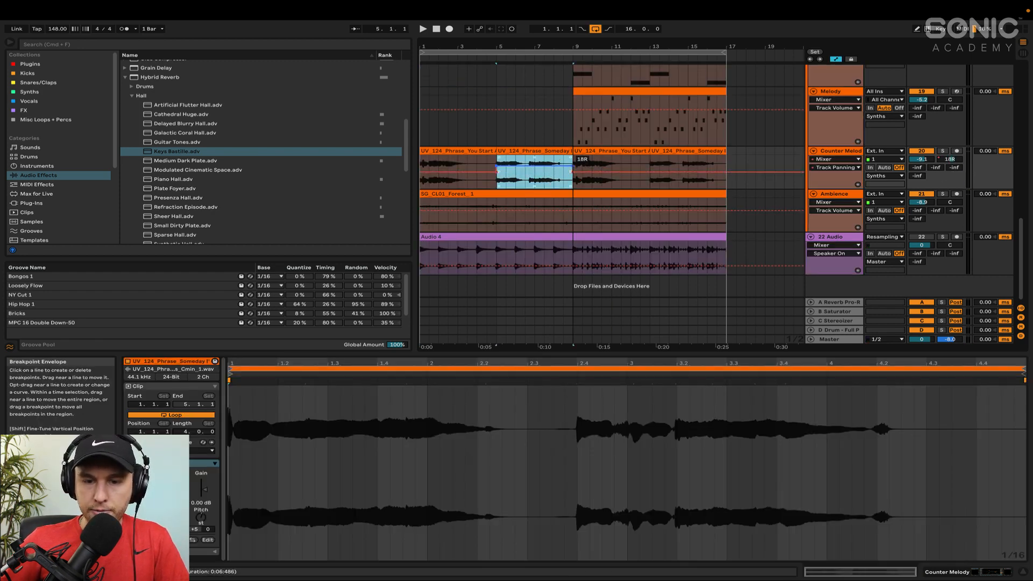
{"action": "left_click_drag", "start_coordinate": [498, 165], "coordinate": [417, 171]}
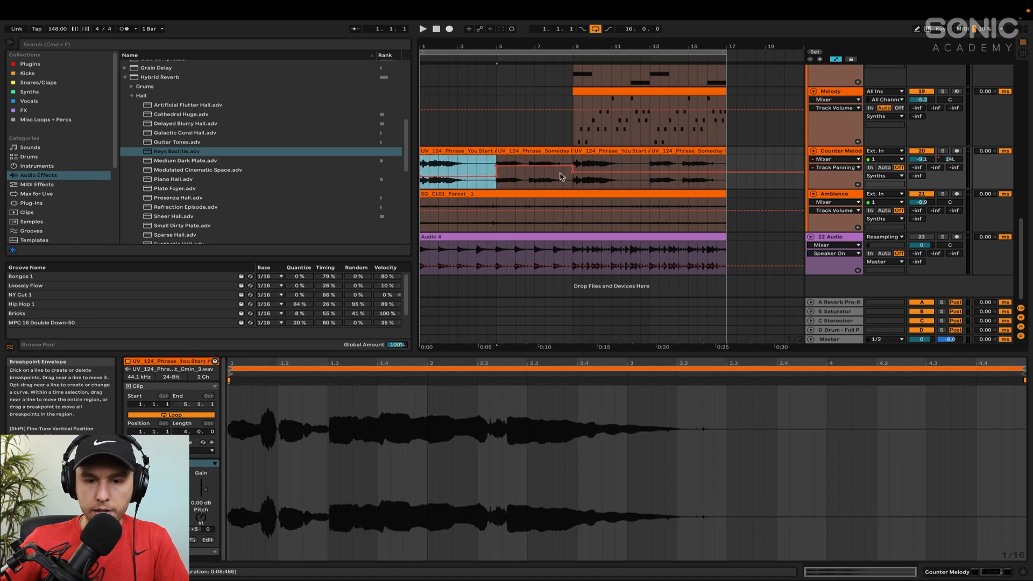
{"action": "left_click_drag", "start_coordinate": [570, 179], "coordinate": [417, 184]}
{"action": "key", "text": "super+d"}
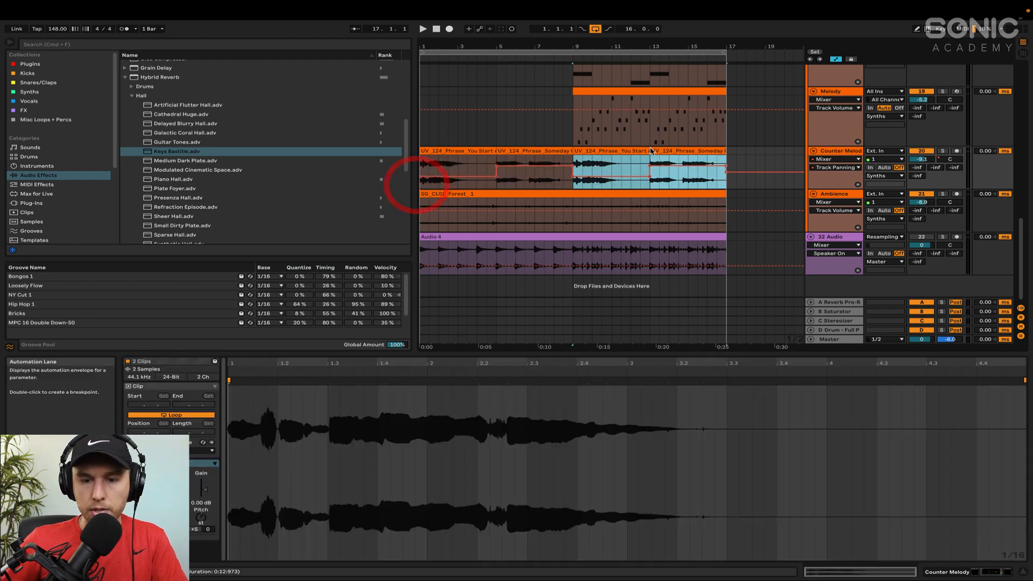
Step: Play the arrangement from bar 9 and lower the Counter Melody volume to -10.9 dB
{"action": "key", "text": "space"}
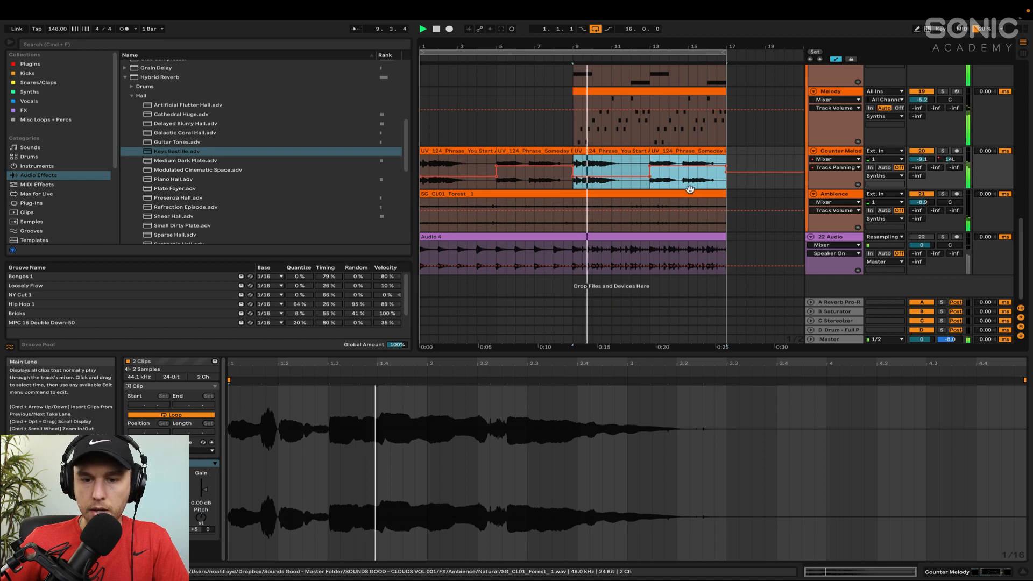
{"action": "left_click_drag", "start_coordinate": [921, 159], "coordinate": [921, 166]}
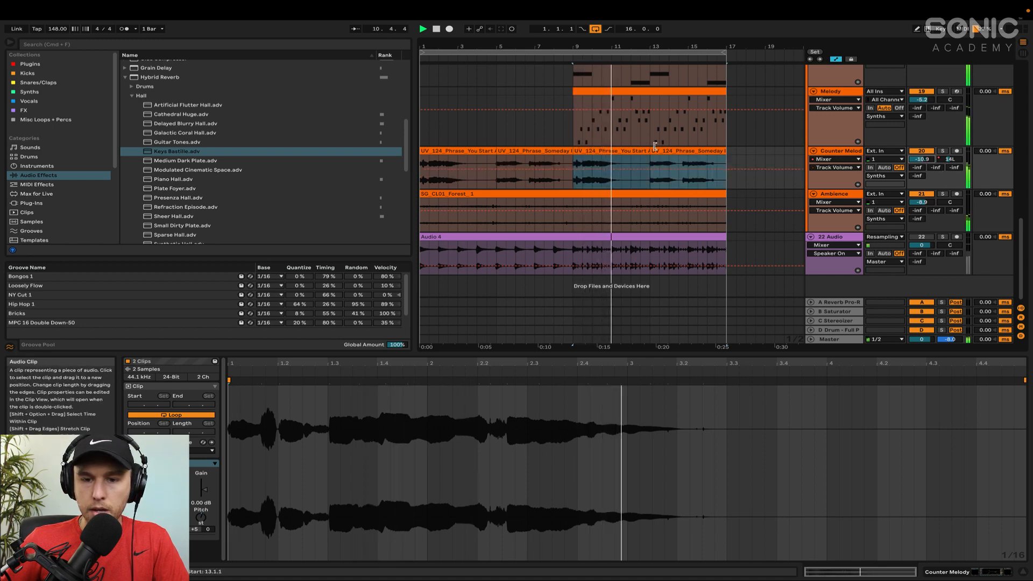
{"action": "scroll", "coordinate": [655, 146], "scroll_direction": "up", "scroll_amount": 10}
{"action": "key", "text": "space"}
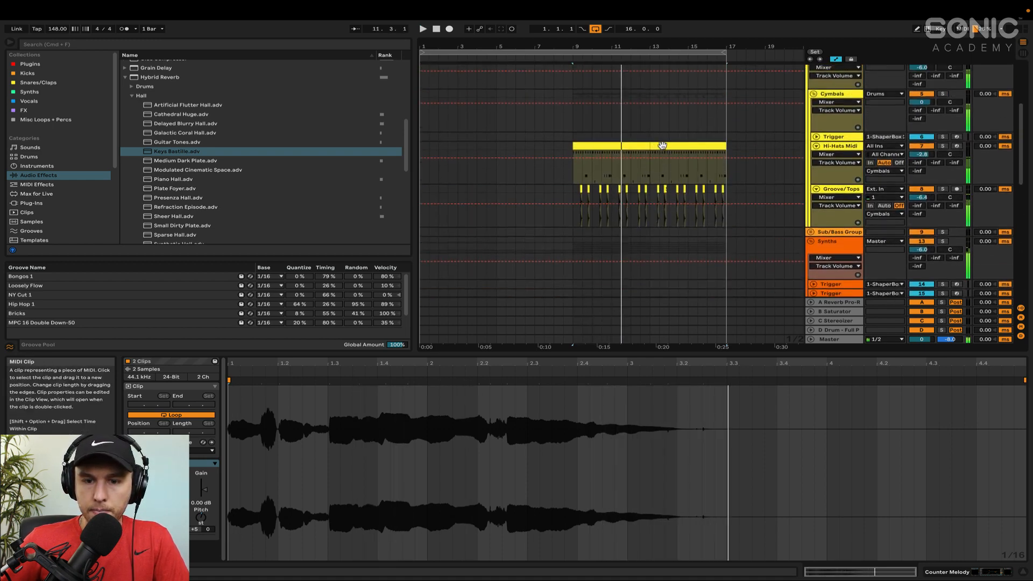
Step: Add an Auto Pan to the end of the Hi-Hats Midi effects chain and set its amount to 36.5%
{"action": "left_click", "coordinate": [833, 147]}
{"action": "scroll", "coordinate": [159, 101], "scroll_direction": "up", "scroll_amount": 8}
{"action": "double_click", "coordinate": [148, 95]}
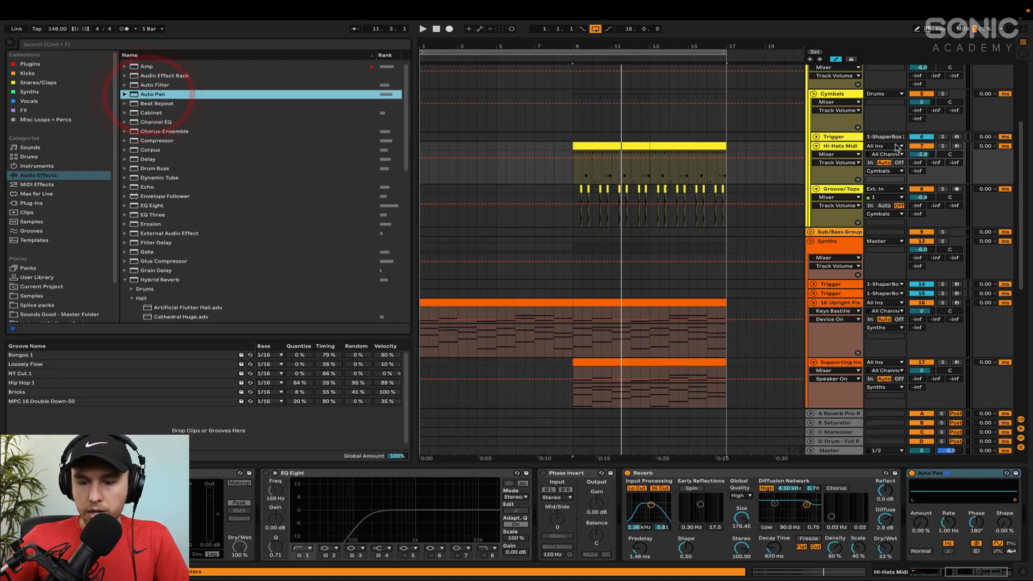
{"action": "left_click_drag", "start_coordinate": [923, 524], "coordinate": [925, 527]}
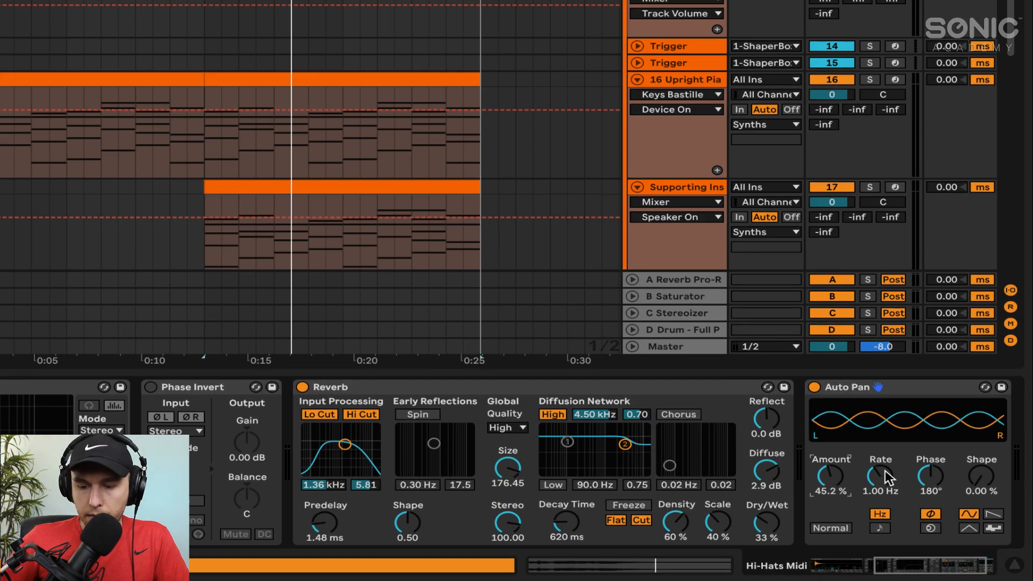
{"action": "key", "text": "space"}
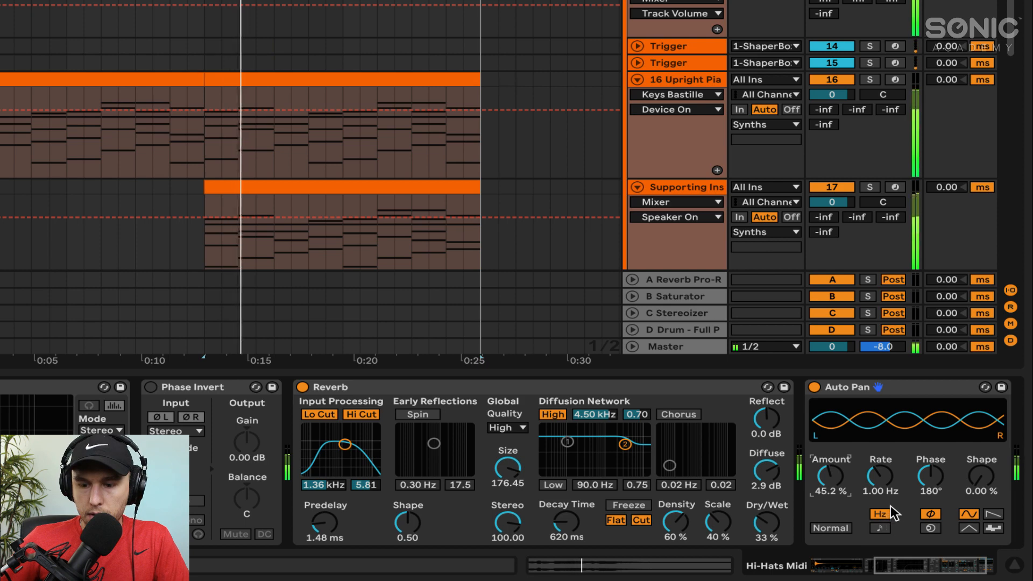
{"action": "left_click_drag", "start_coordinate": [839, 480], "coordinate": [839, 486]}
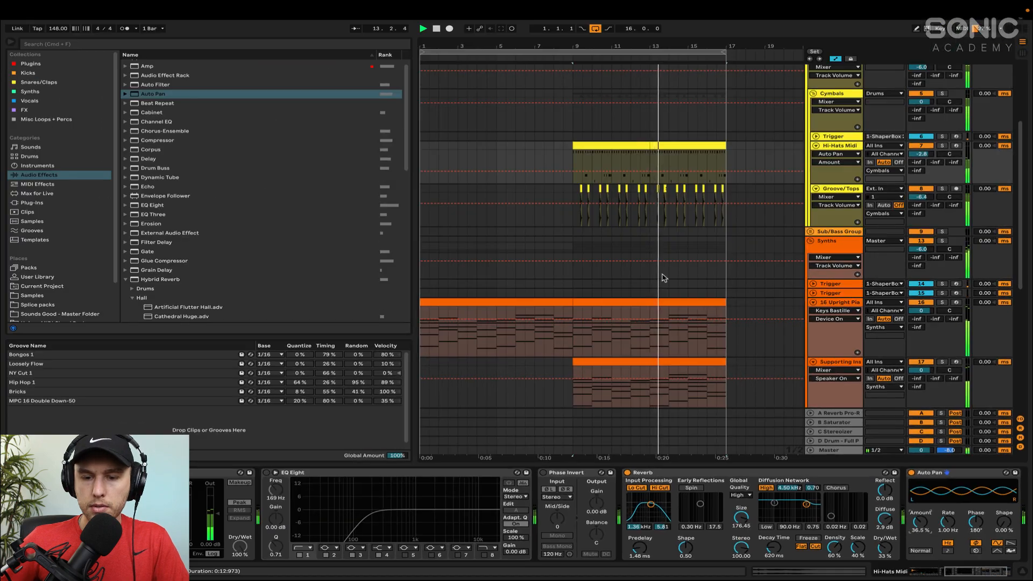
Step: Listen to the section from bar 9 while reviewing the synth, vocal and ambience tracks, and select the Audio 4 clip
{"action": "scroll", "coordinate": [664, 280], "scroll_direction": "down", "scroll_amount": 5}
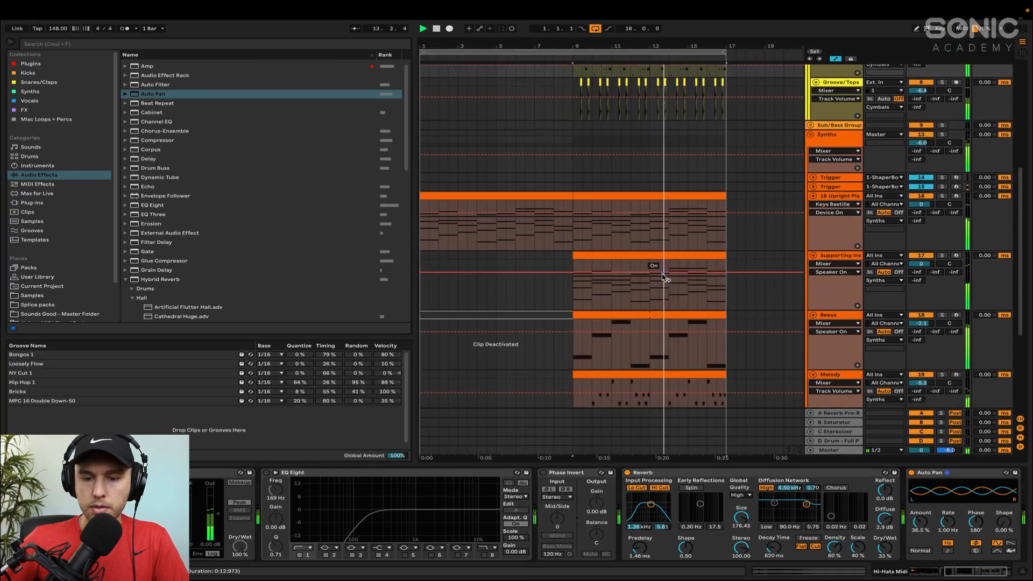
{"action": "scroll", "coordinate": [664, 278], "scroll_direction": "down", "scroll_amount": 1}
{"action": "scroll", "coordinate": [662, 278], "scroll_direction": "right", "scroll_amount": 1}
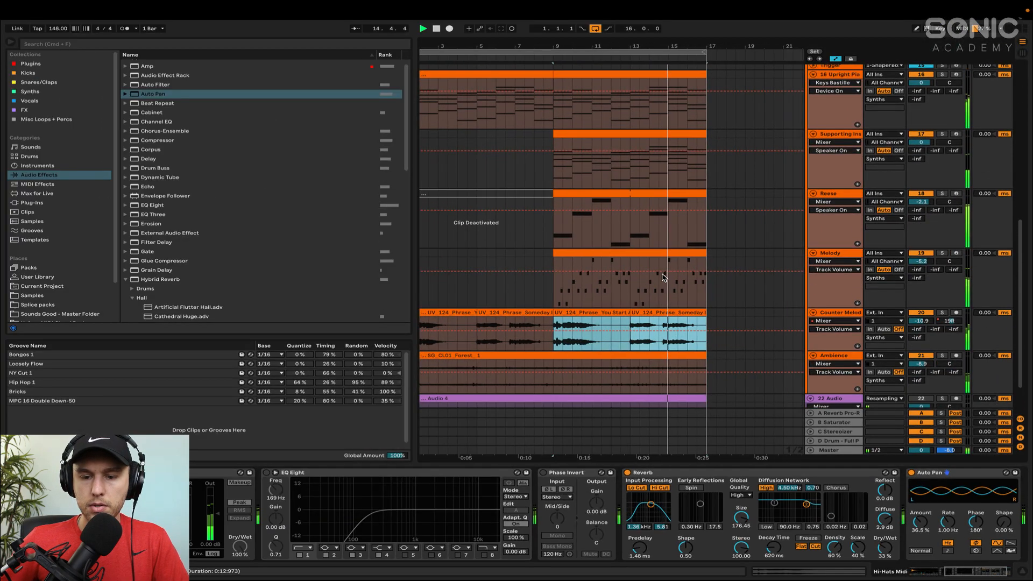
{"action": "scroll", "coordinate": [665, 277], "scroll_direction": "left", "scroll_amount": 1}
{"action": "scroll", "coordinate": [670, 277], "scroll_direction": "down", "scroll_amount": 4}
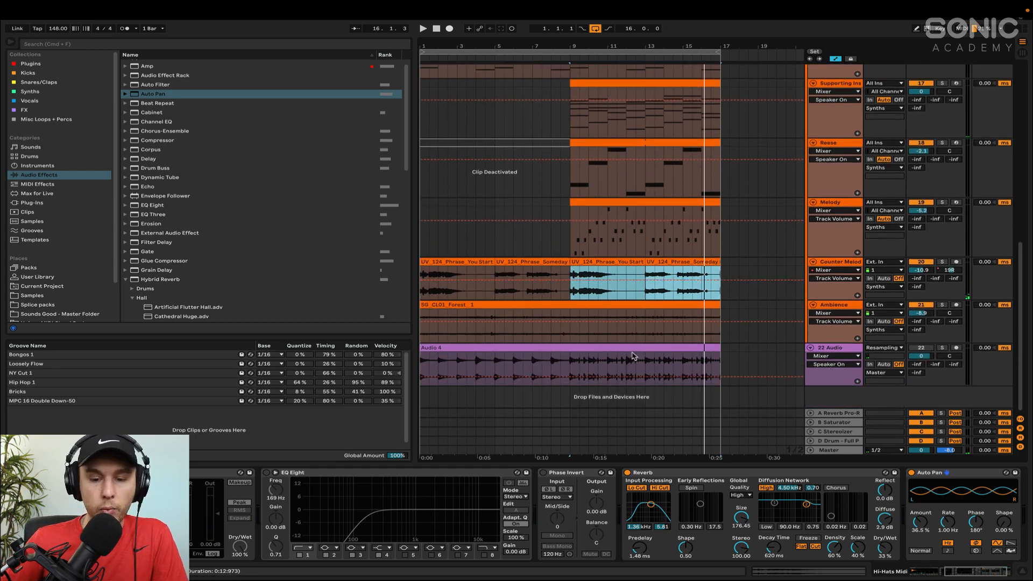
{"action": "left_click", "coordinate": [602, 346]}
{"action": "key", "text": "space"}
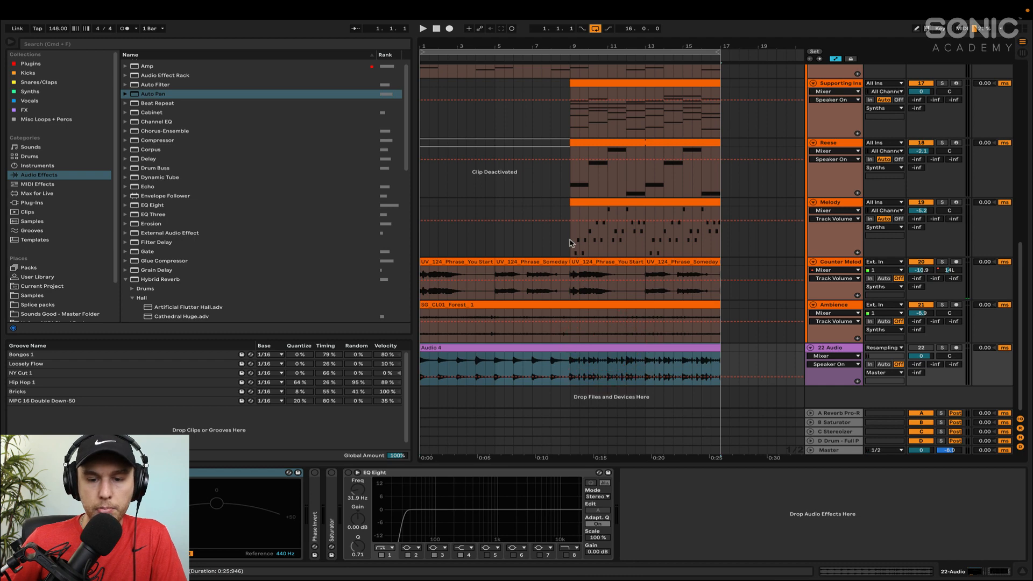
Step: Loop bars 9 to 17 using the Melody clip's range, and review the synth and drum tracks up to the Kick during playback
{"action": "left_click_drag", "start_coordinate": [570, 242], "coordinate": [720, 250]}
{"action": "key", "text": "super+l"}
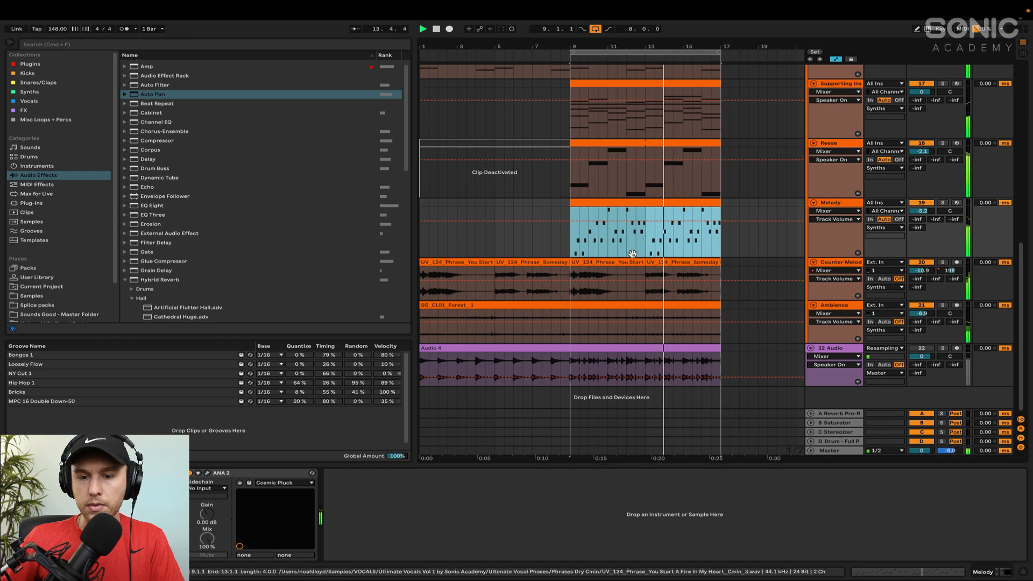
{"action": "scroll", "coordinate": [927, 184], "scroll_direction": "up", "scroll_amount": 6}
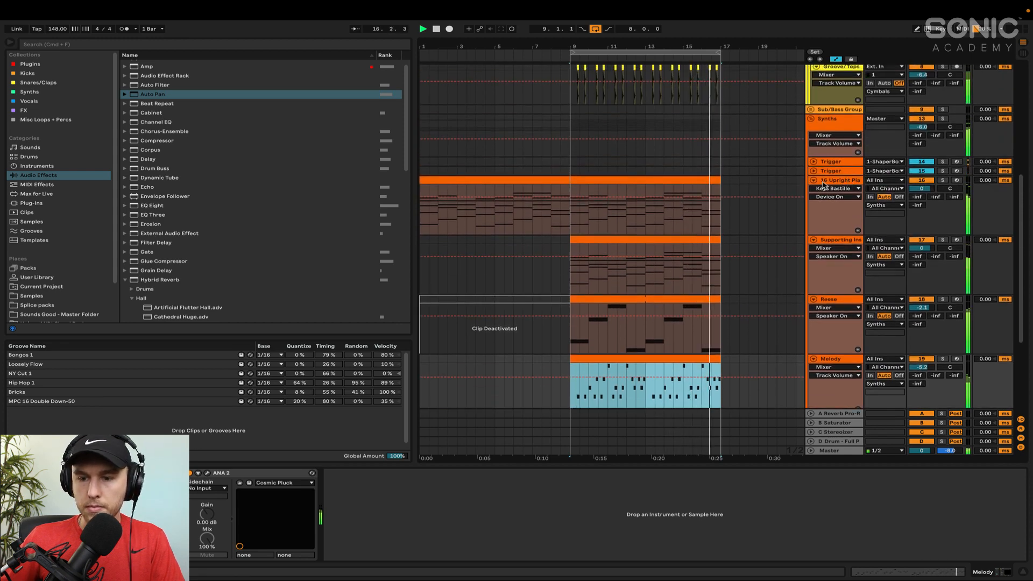
{"action": "scroll", "coordinate": [661, 197], "scroll_direction": "up", "scroll_amount": 6}
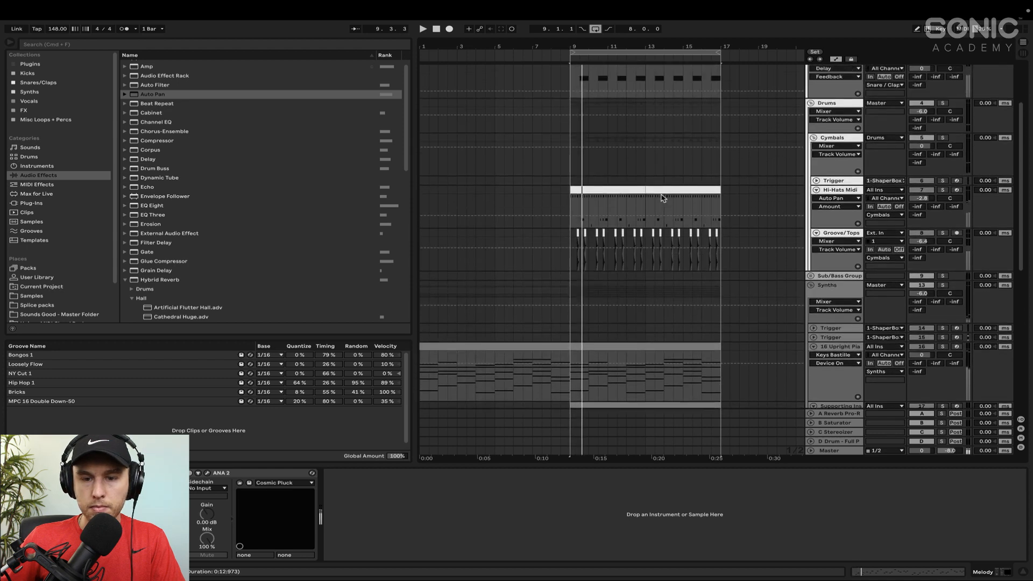
{"action": "scroll", "coordinate": [661, 198], "scroll_direction": "up", "scroll_amount": 3}
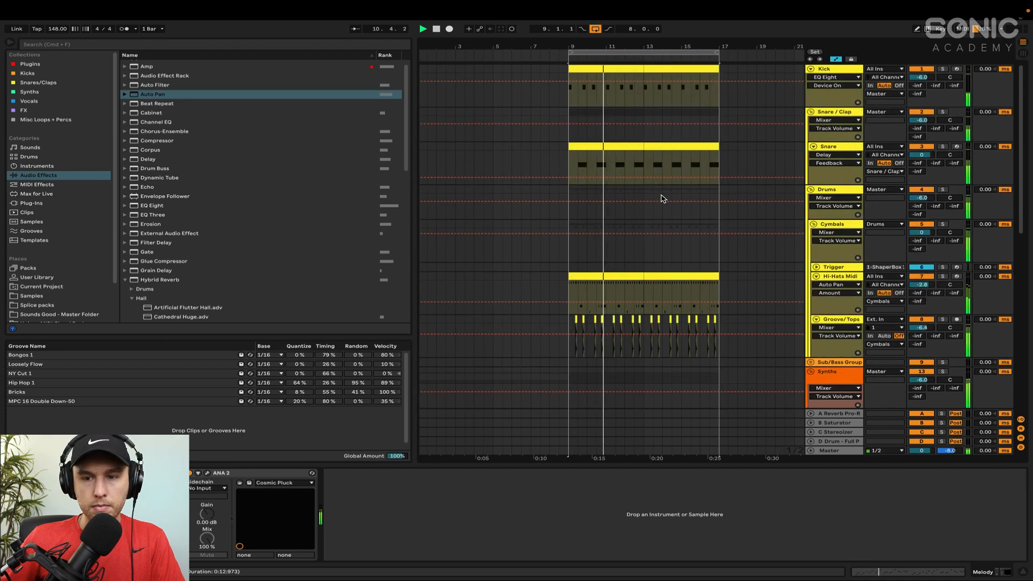